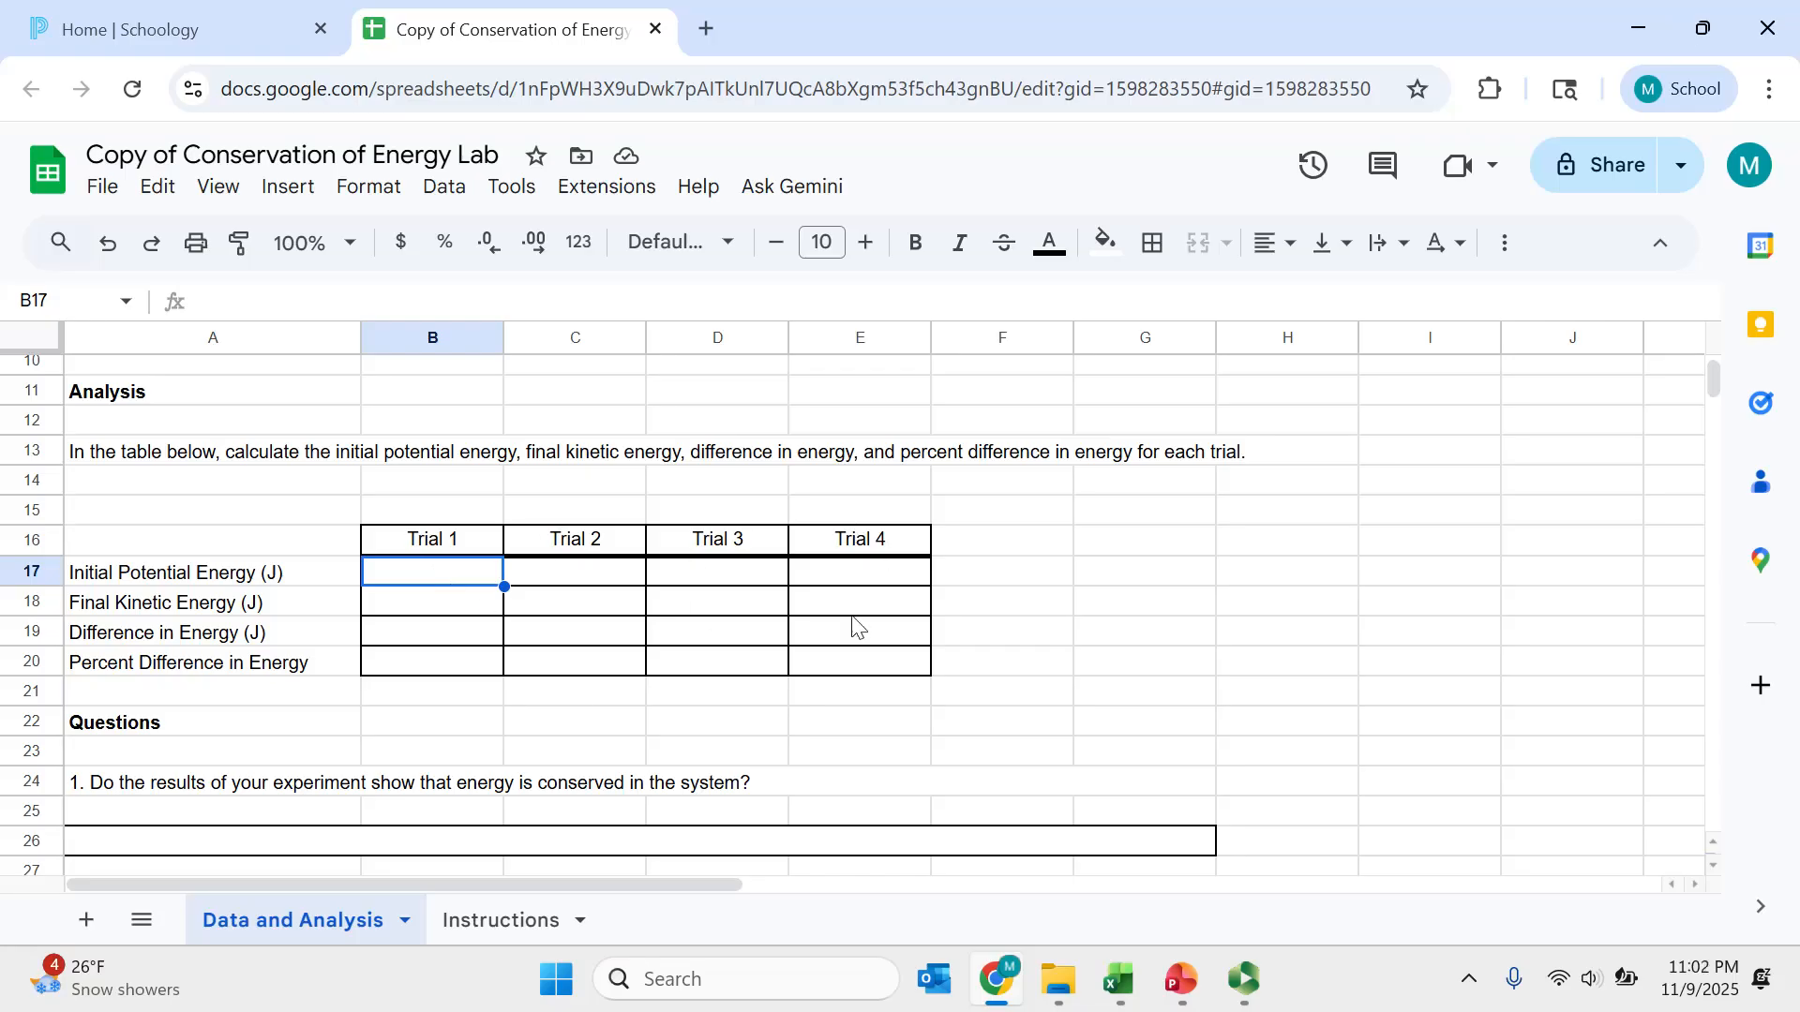
# - Enter the Trial 1 initial potential energy formula =B5*9.8*B6 in B17
pyautogui.scroll(5, 600, 679)
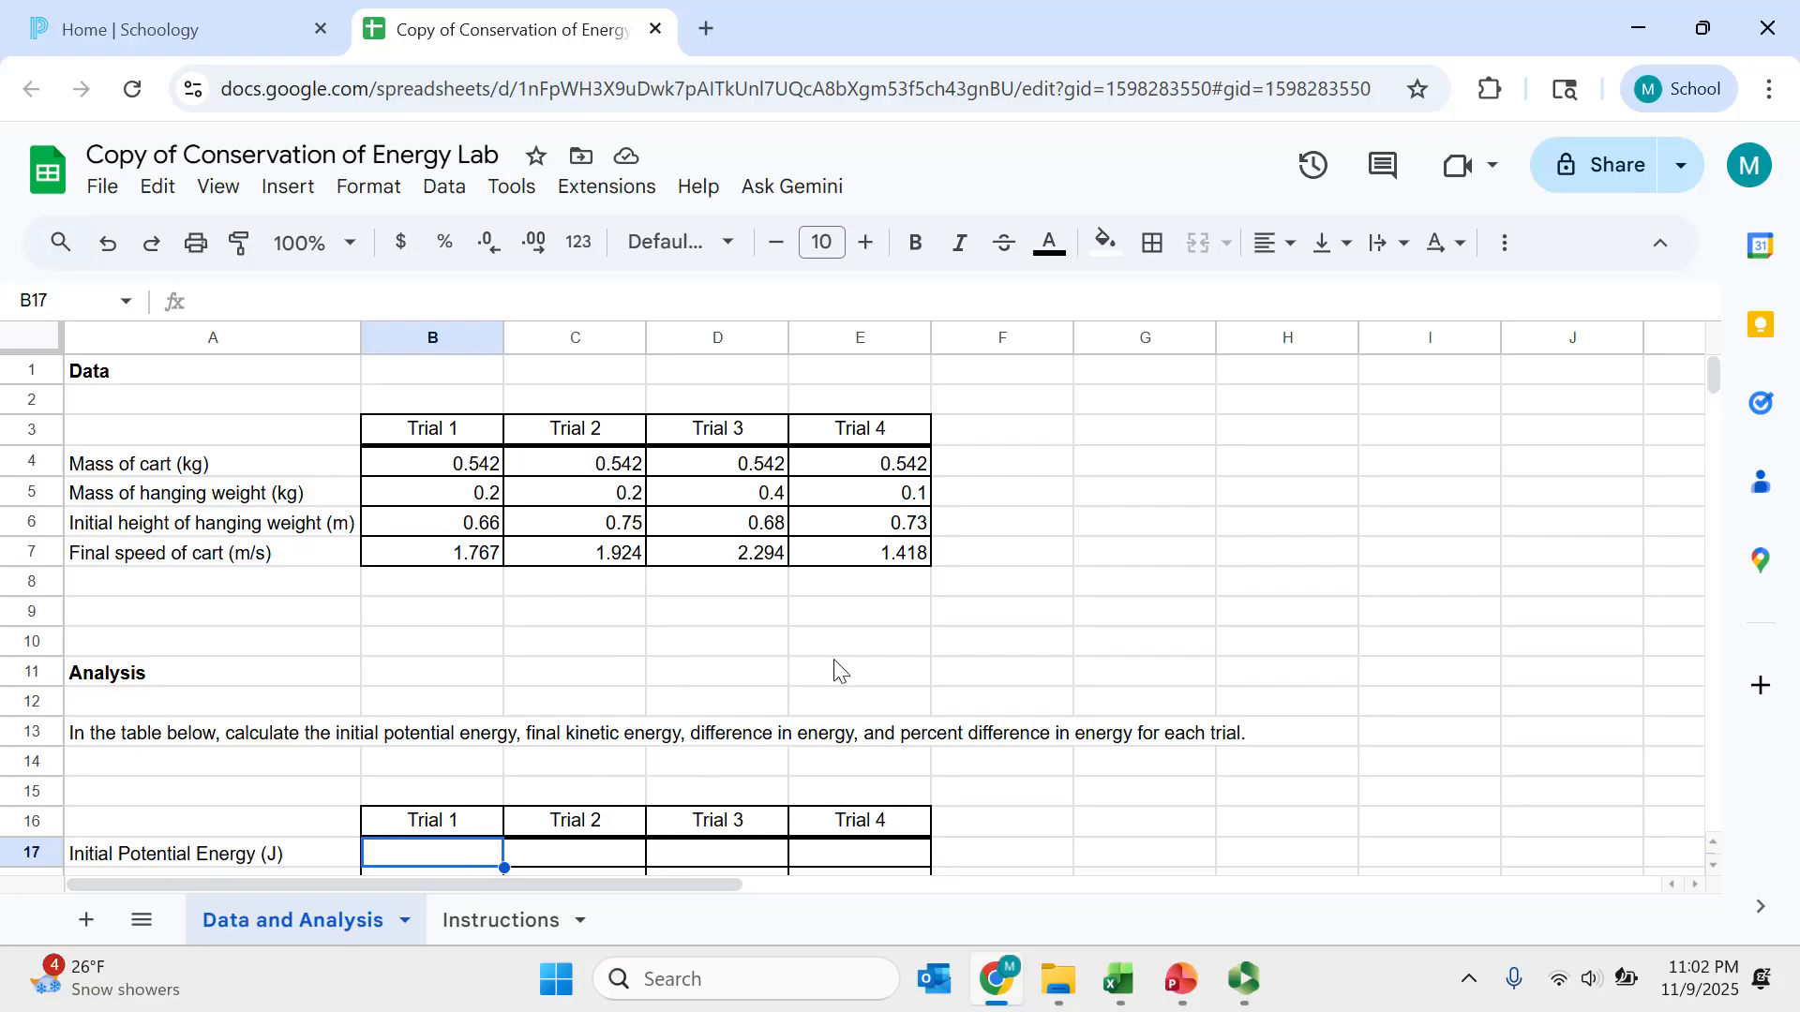
pyautogui.scroll(-2, 712, 764)
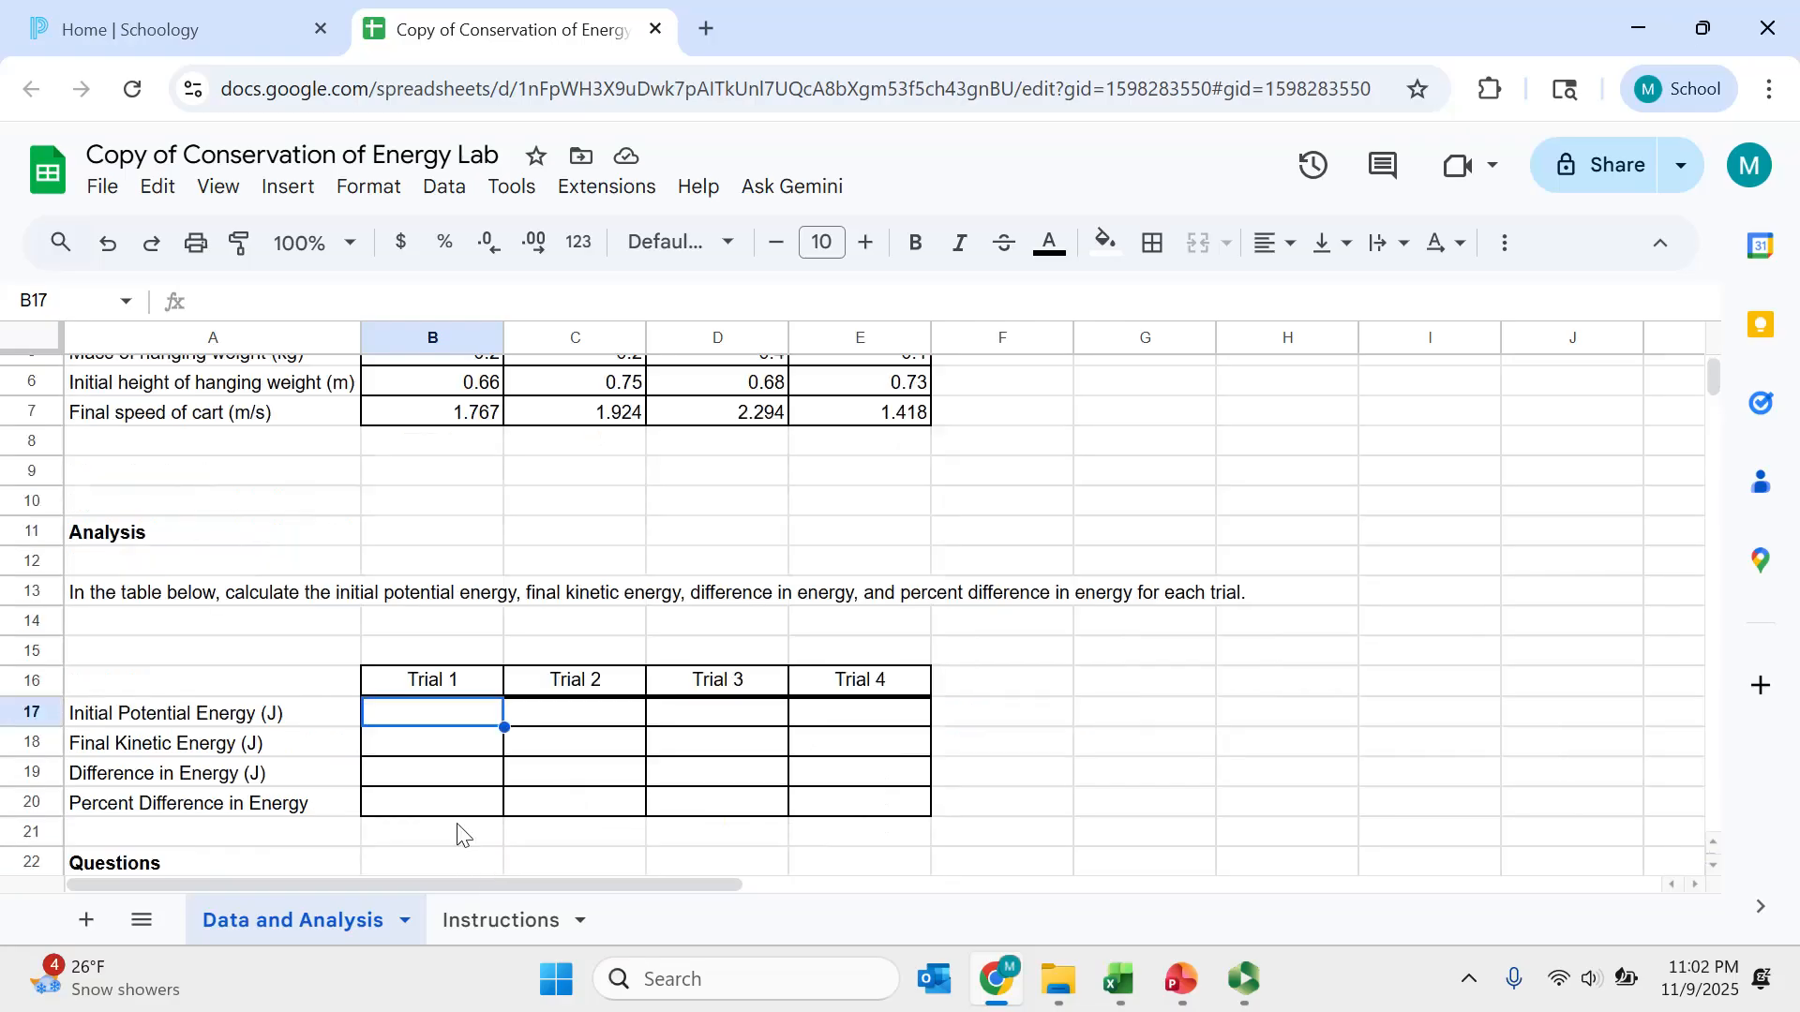
pyautogui.scroll(2, 506, 619)
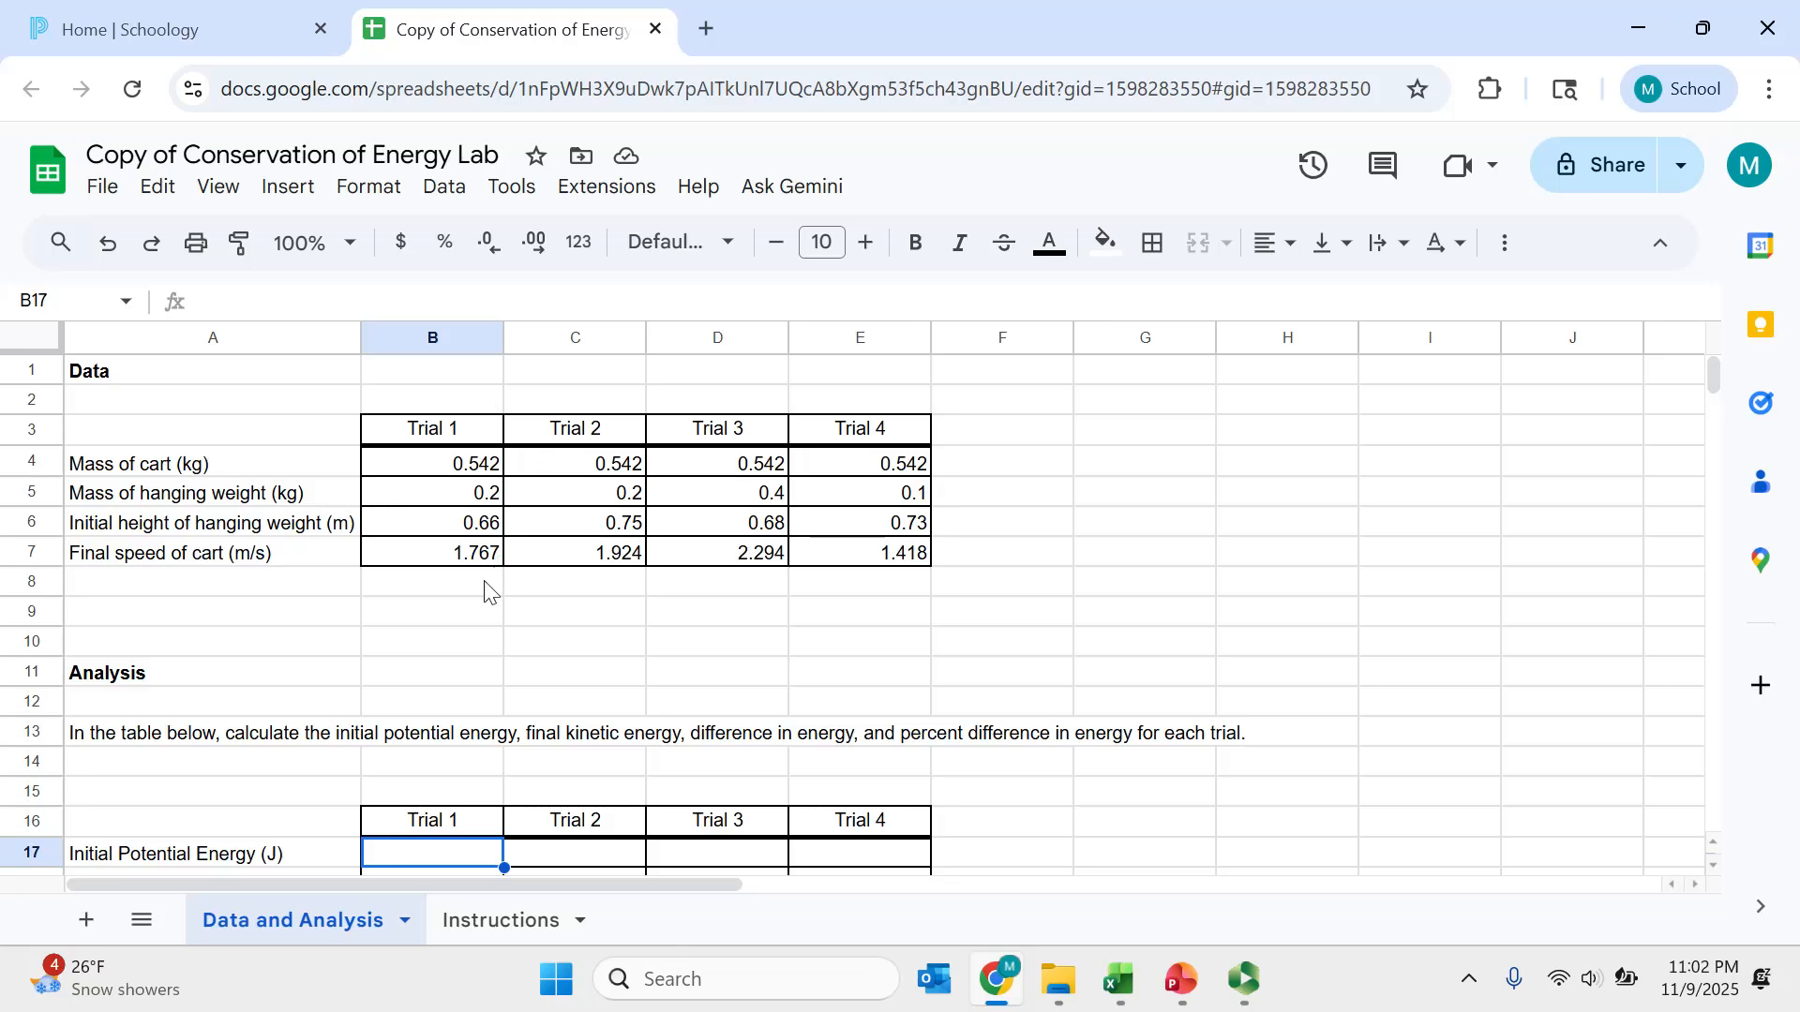
pyautogui.scroll(-2, 487, 671)
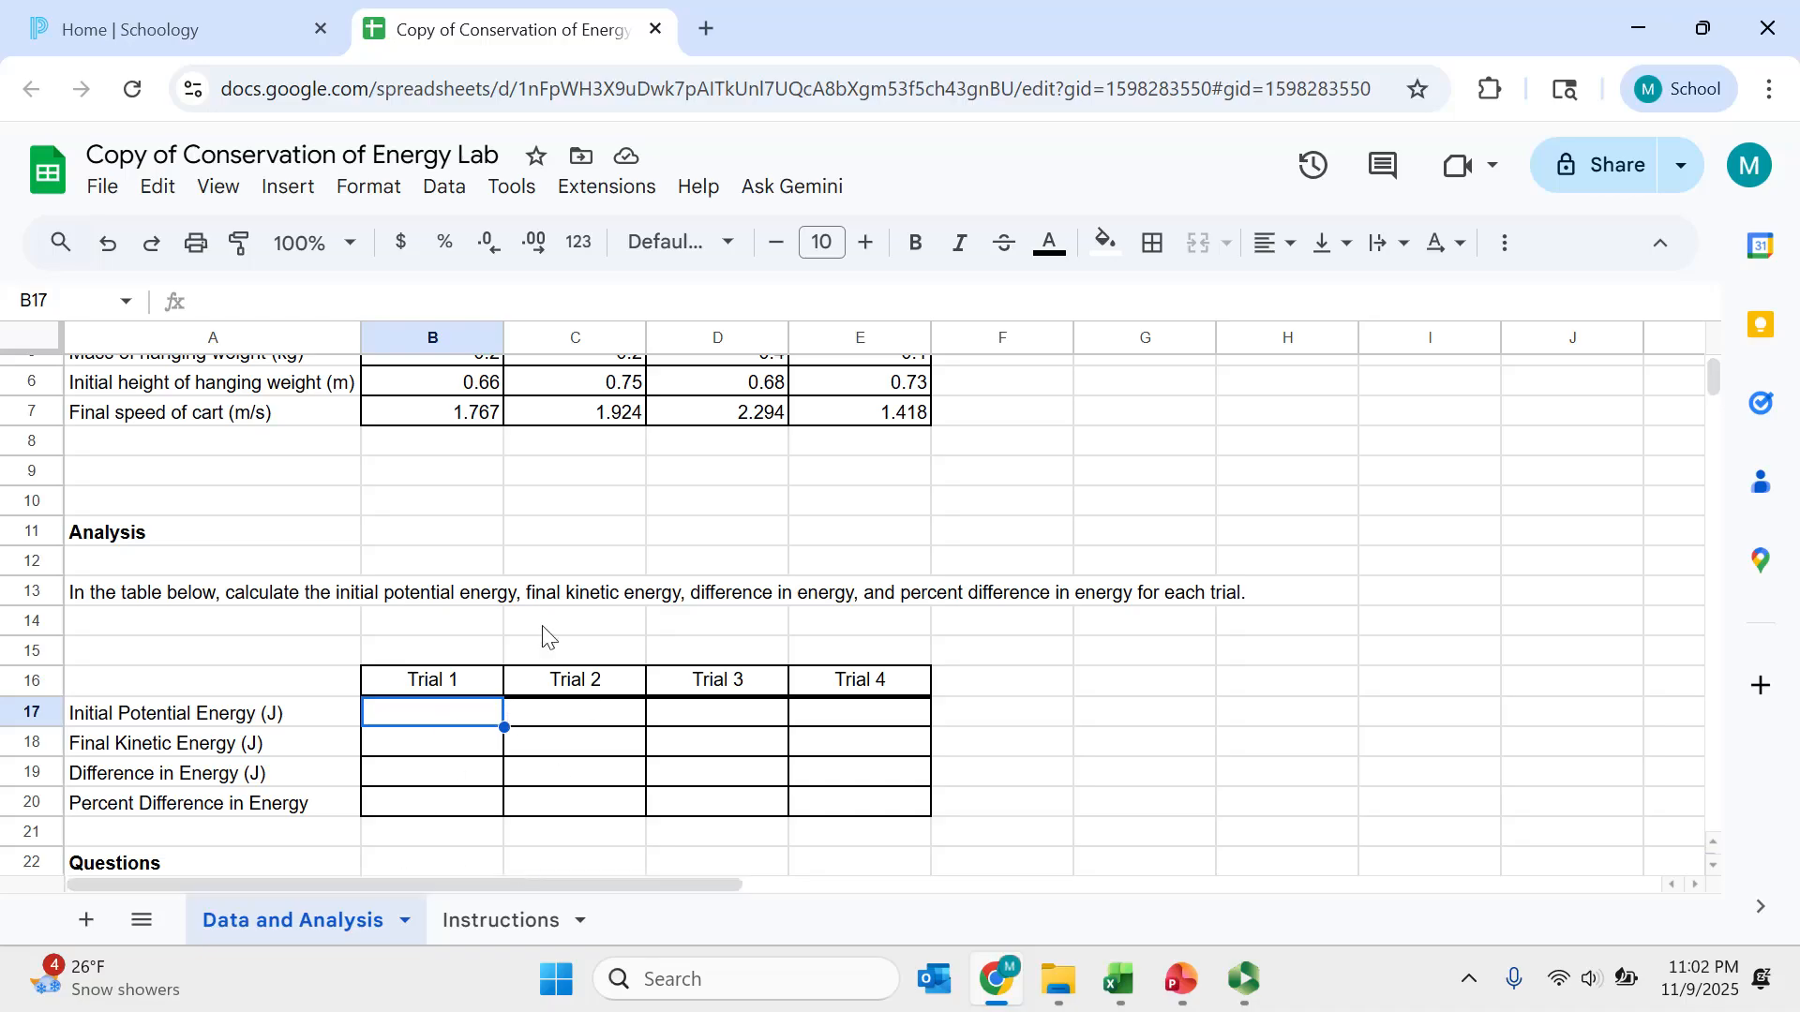
pyautogui.scroll(2, 538, 630)
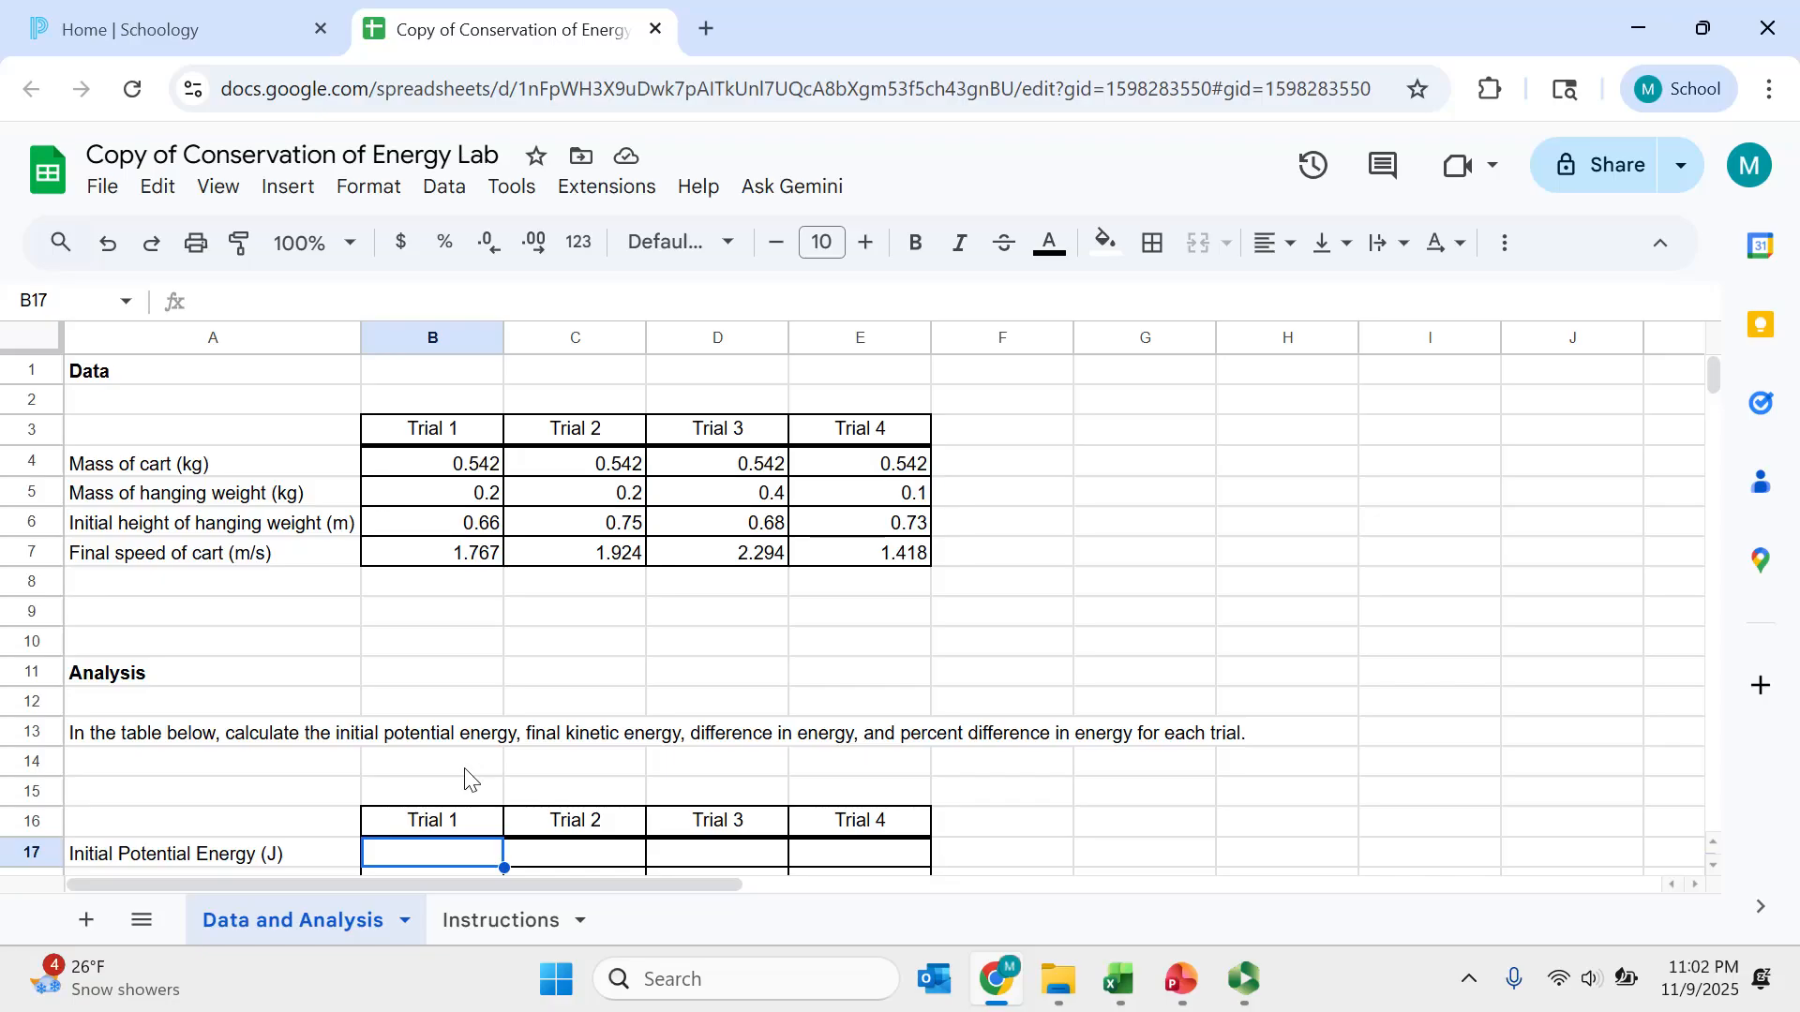
pyautogui.write('=')
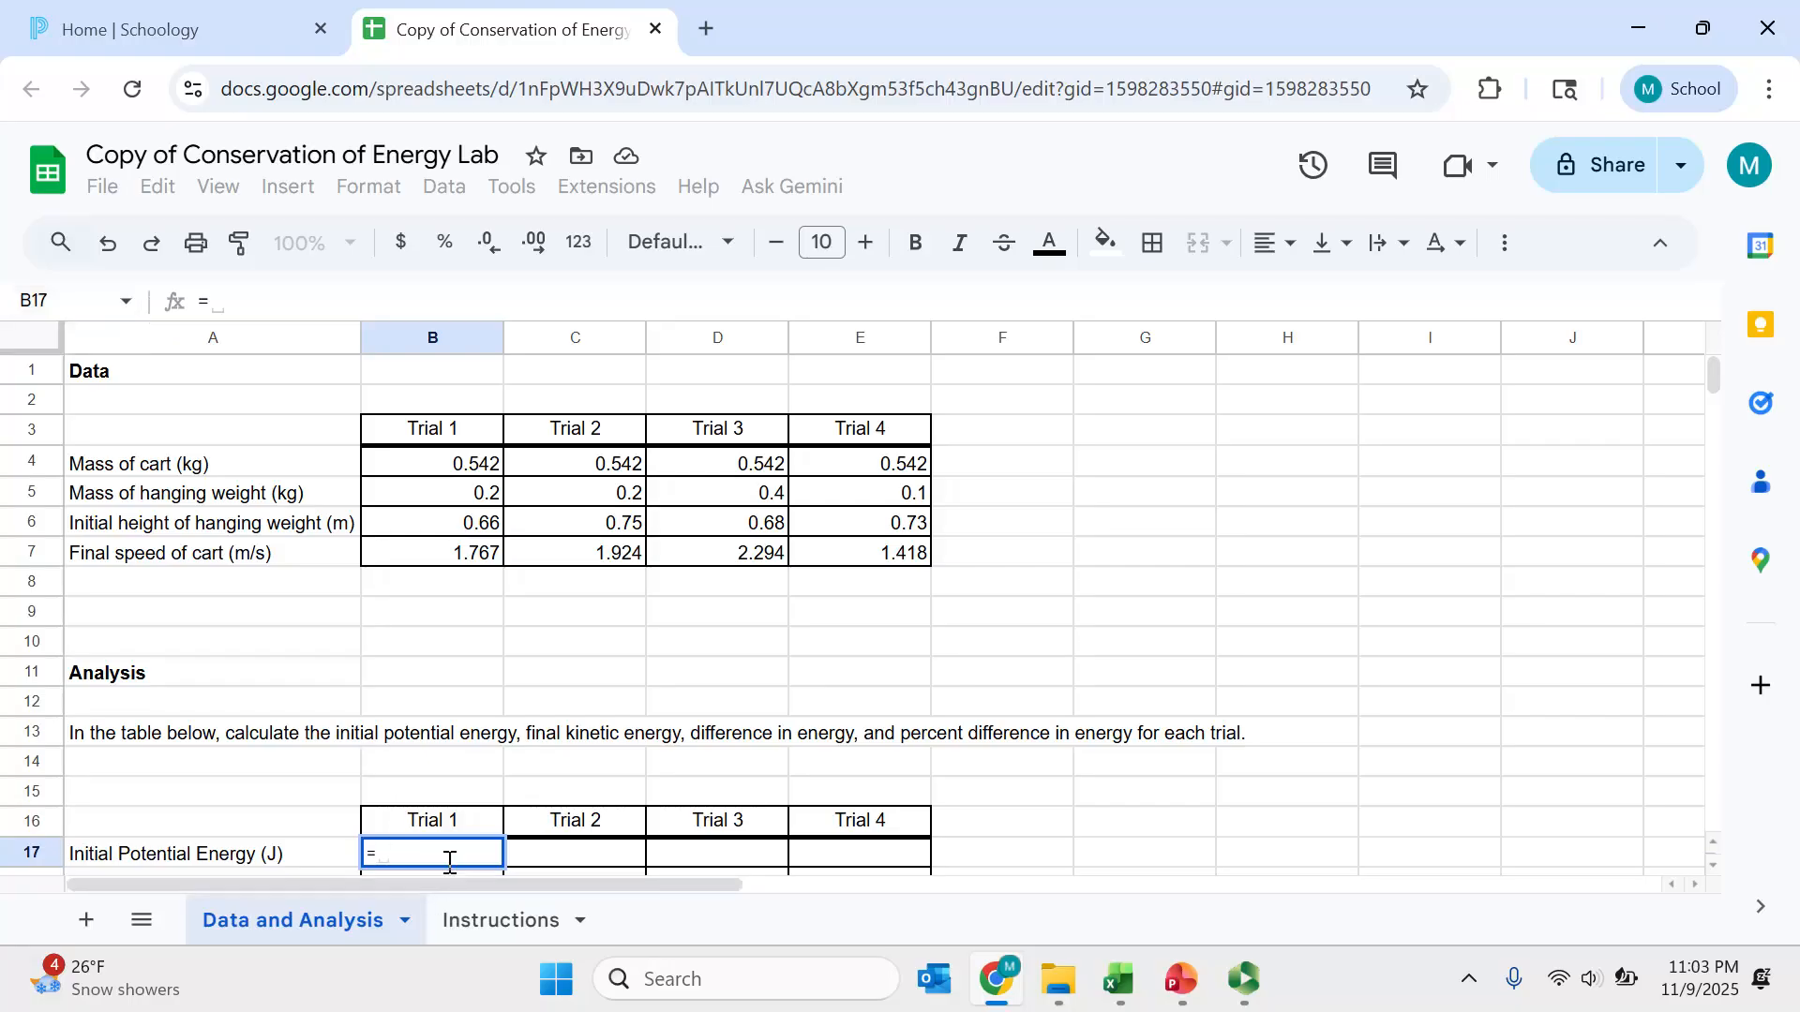
pyautogui.click(464, 492)
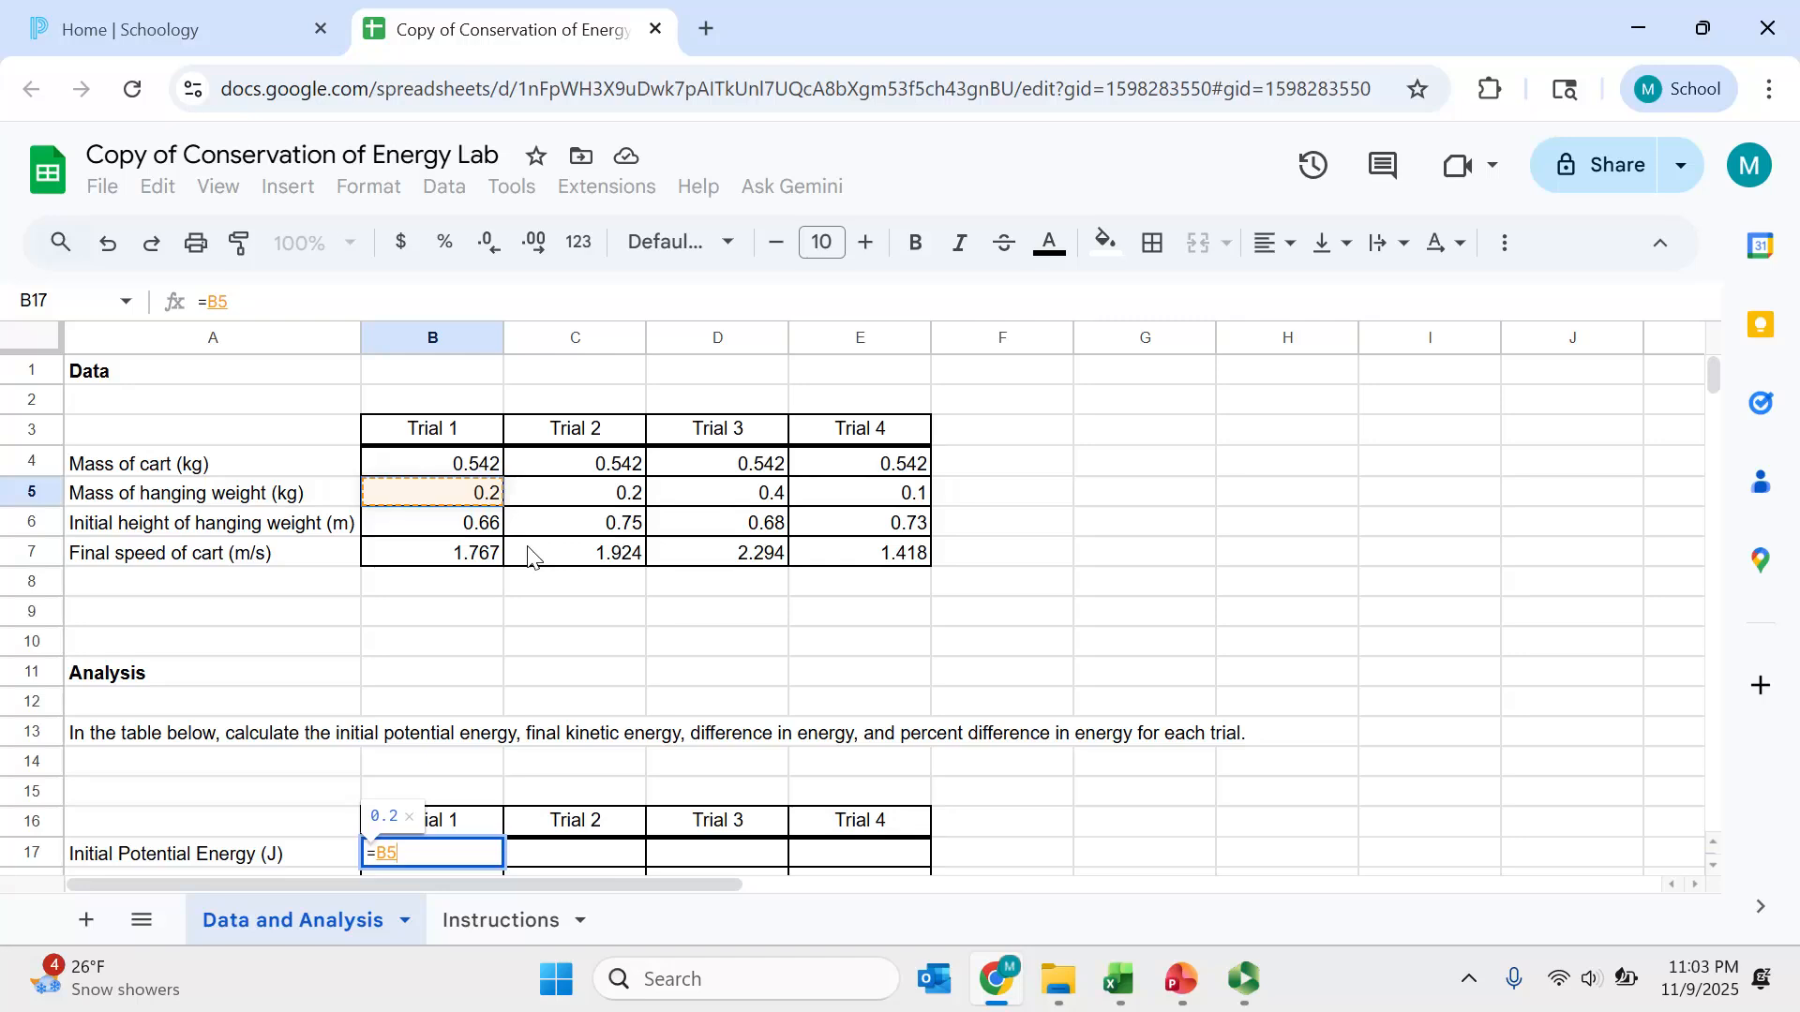
pyautogui.write('*')
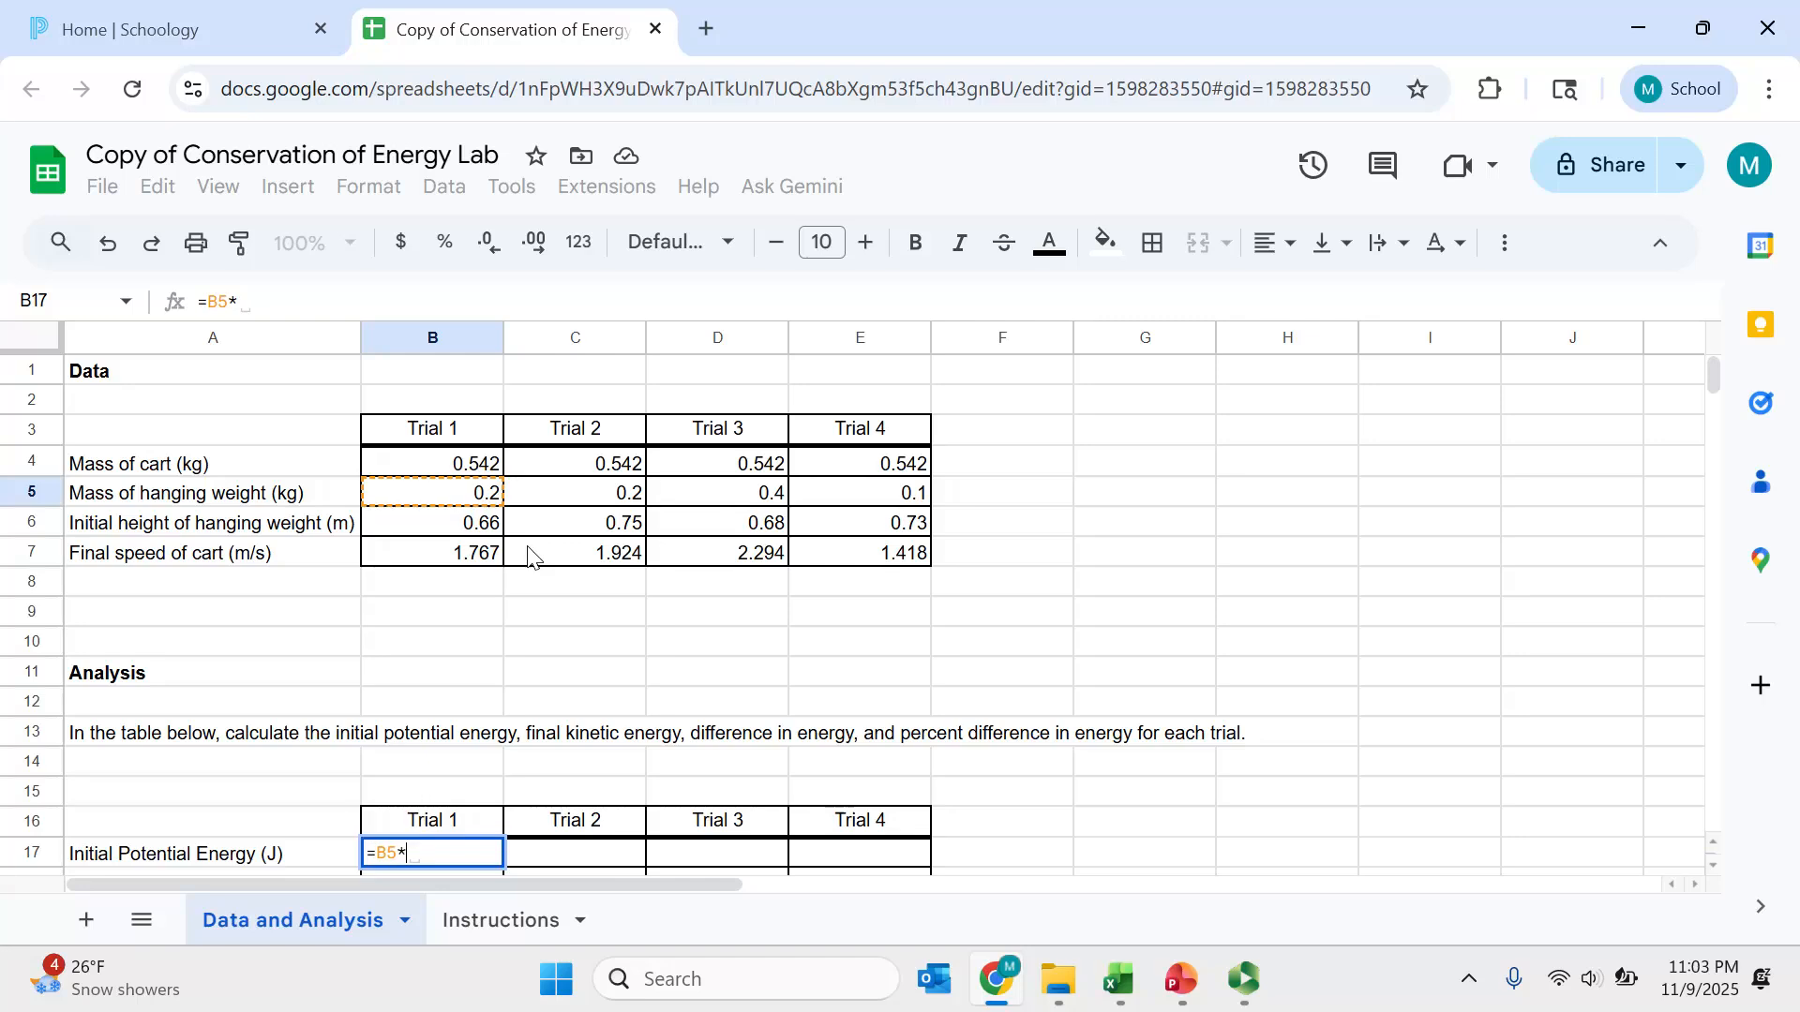
pyautogui.write('9.8')
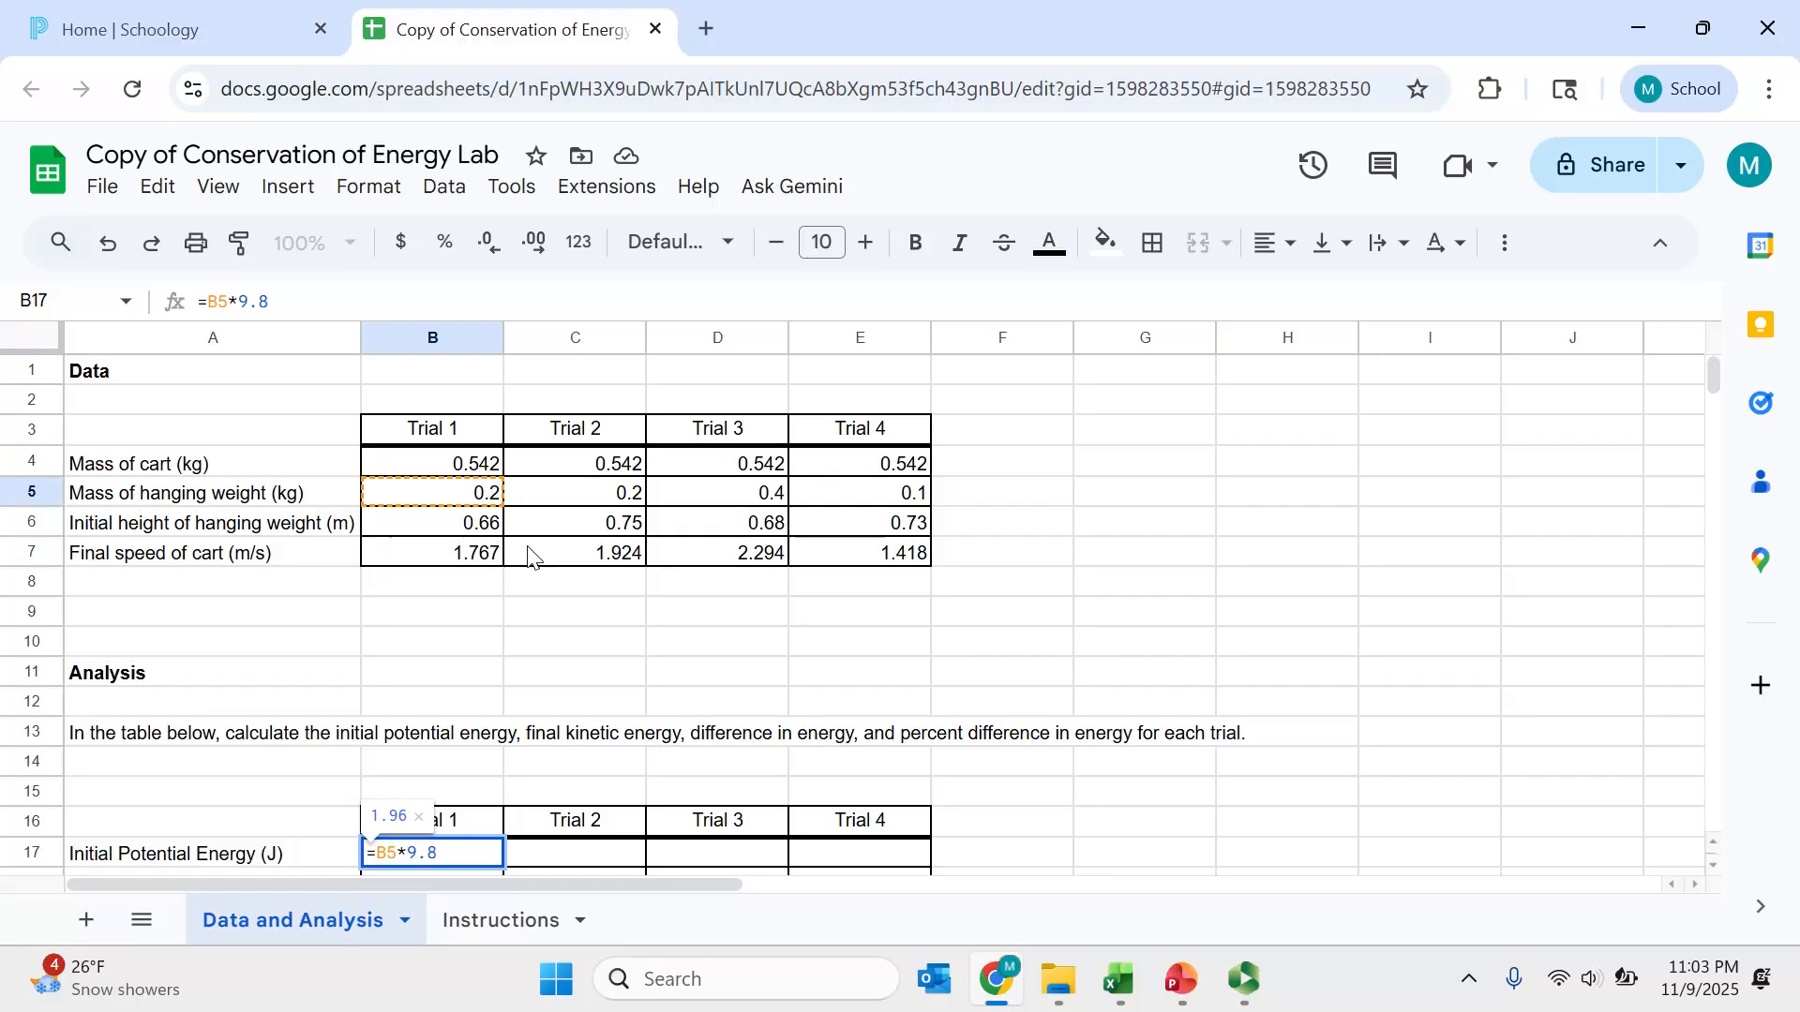
pyautogui.write('*')
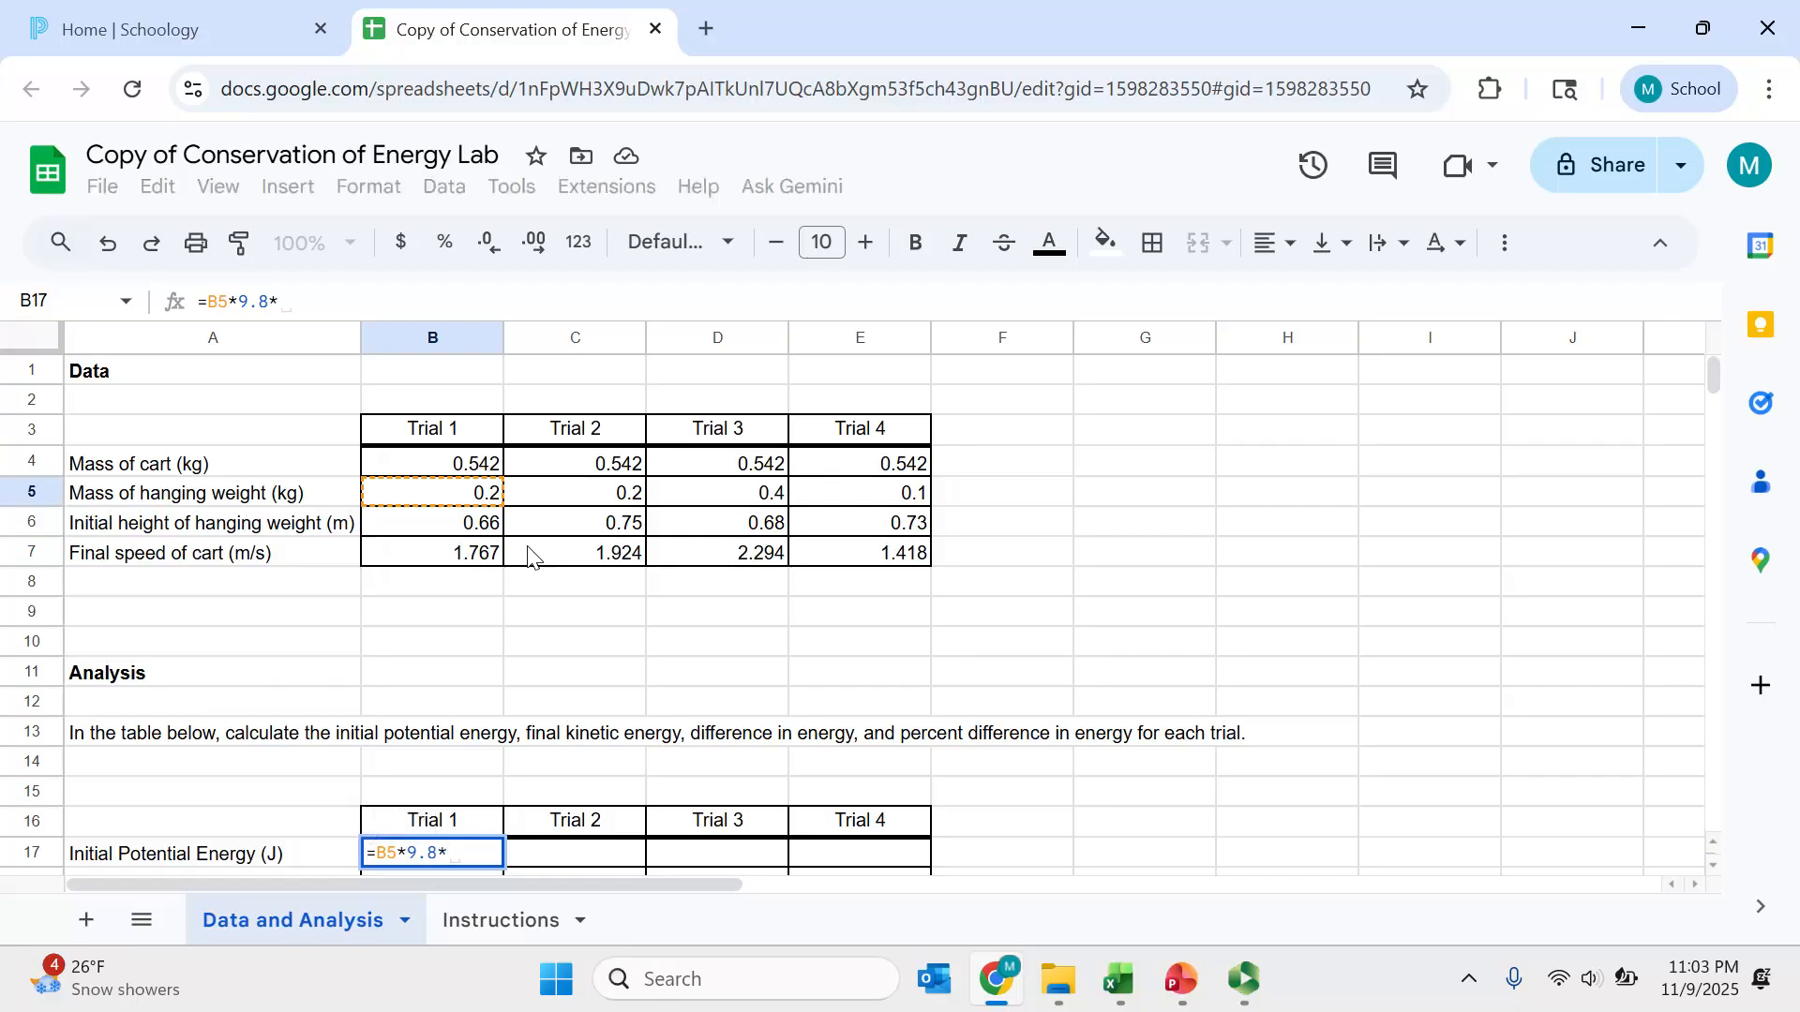
pyautogui.click(484, 532)
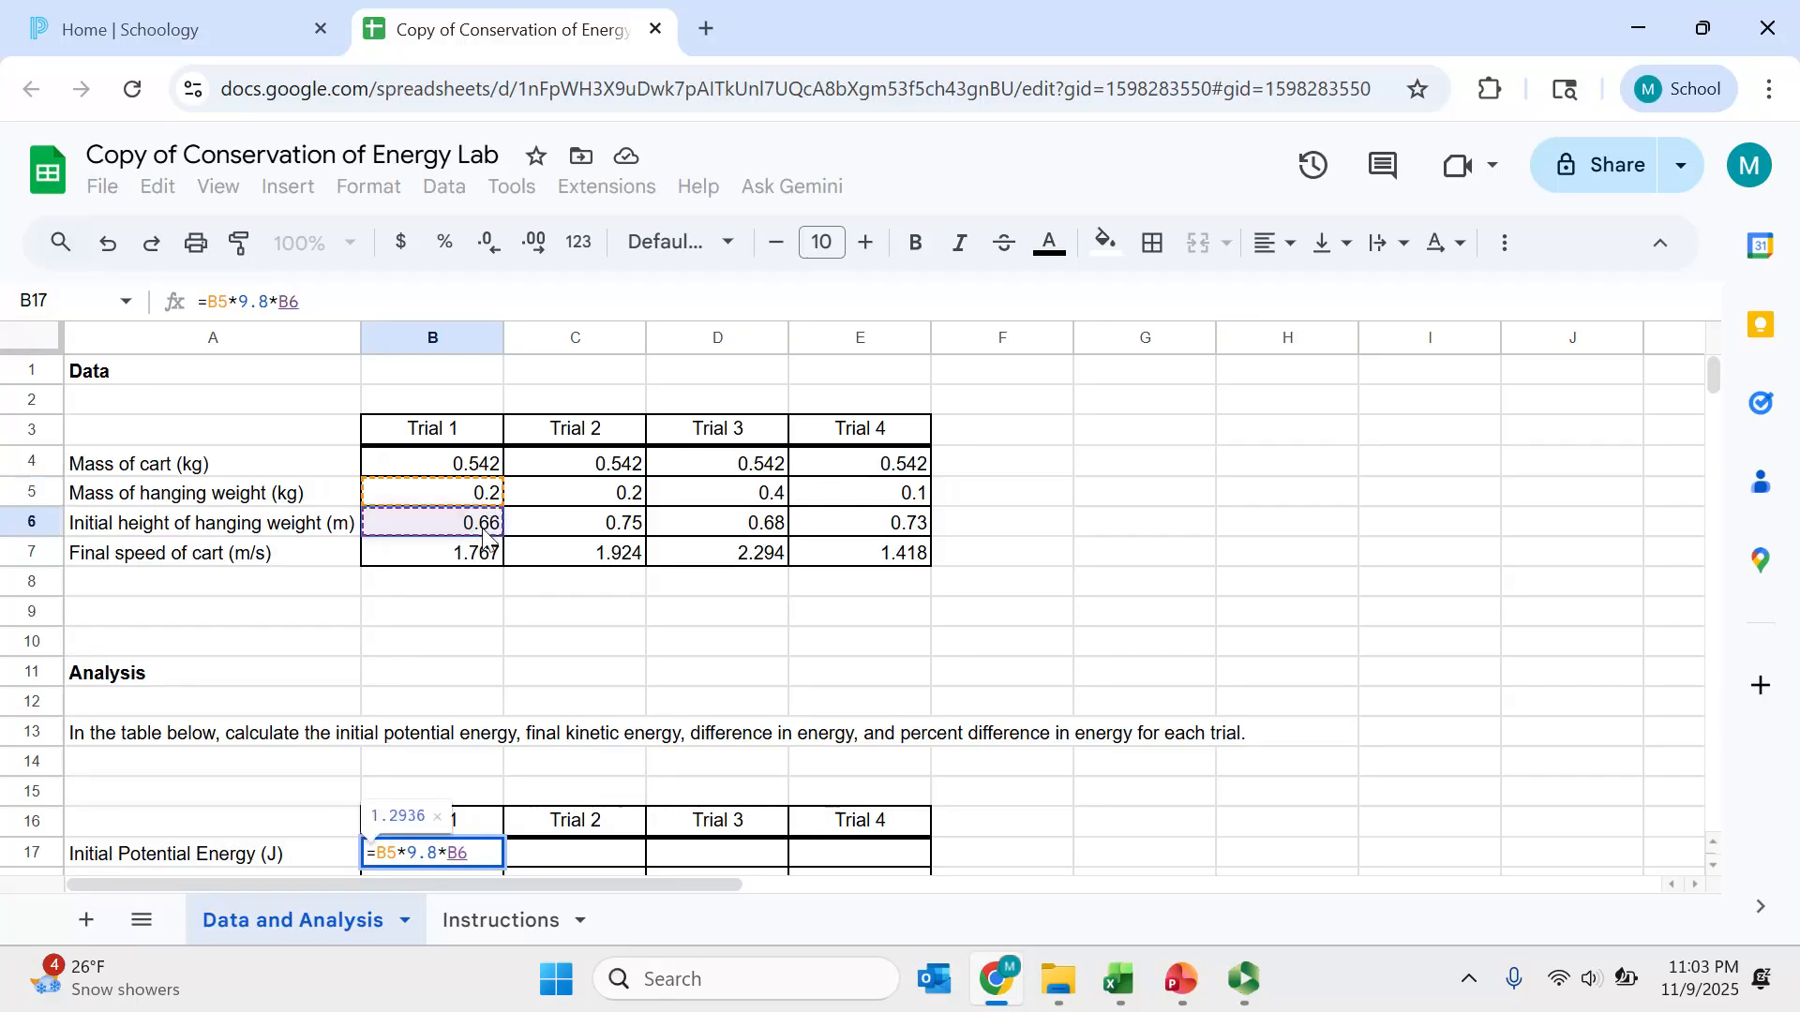
pyautogui.press('Return')
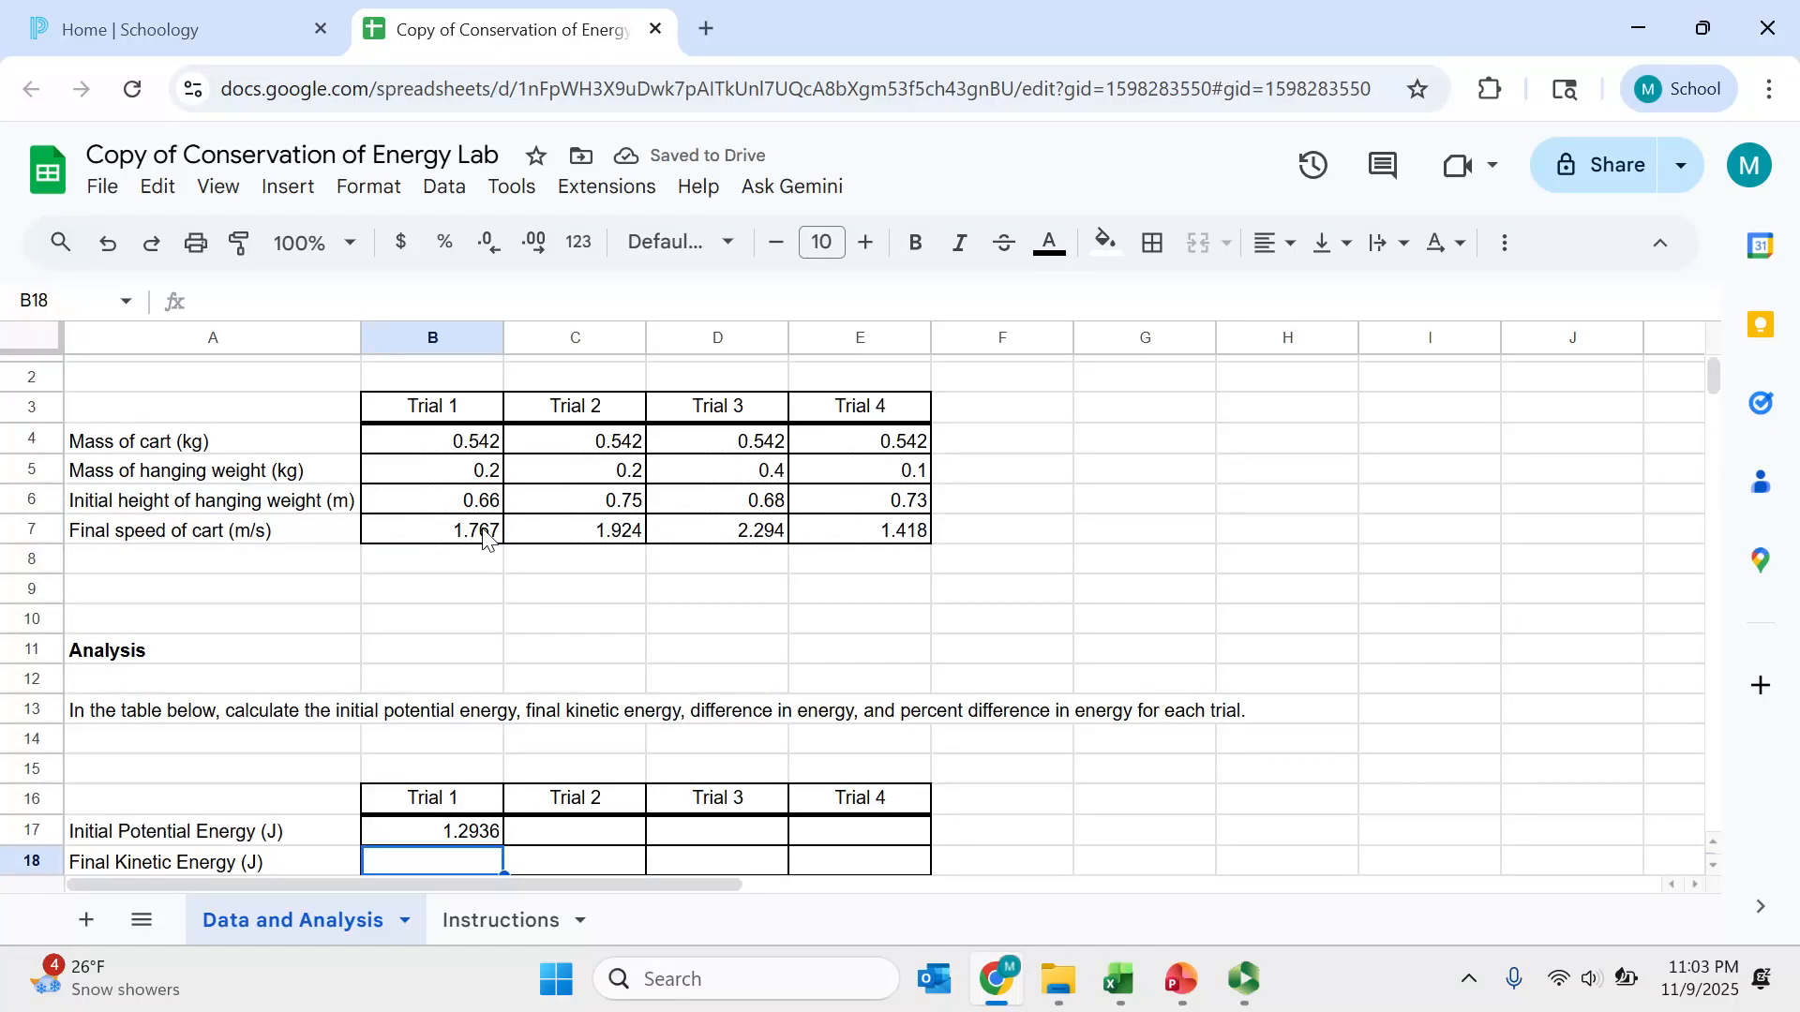
# - Fill the initial potential energy formula across Trials 2 to 4 and check the copied formulas
pyautogui.click(472, 837)
pyautogui.moveTo(504, 846); pyautogui.dragTo(882, 849)
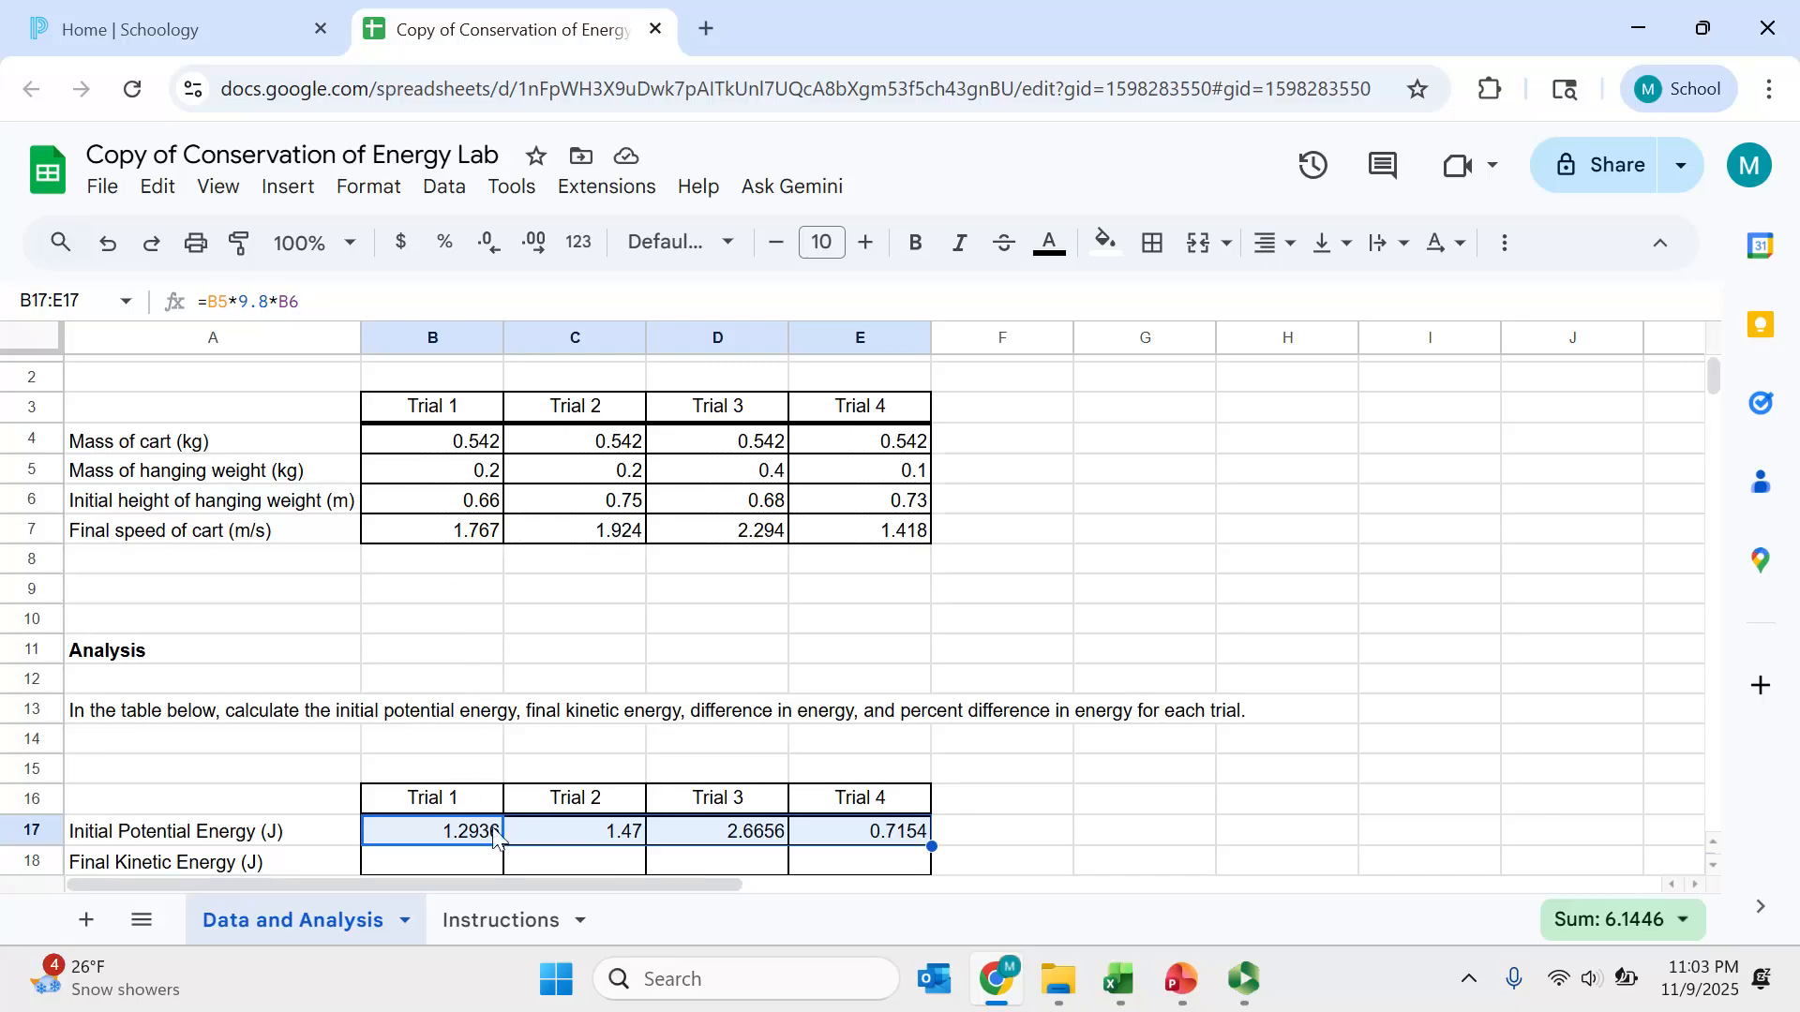
pyautogui.click(549, 842)
pyautogui.click(727, 848)
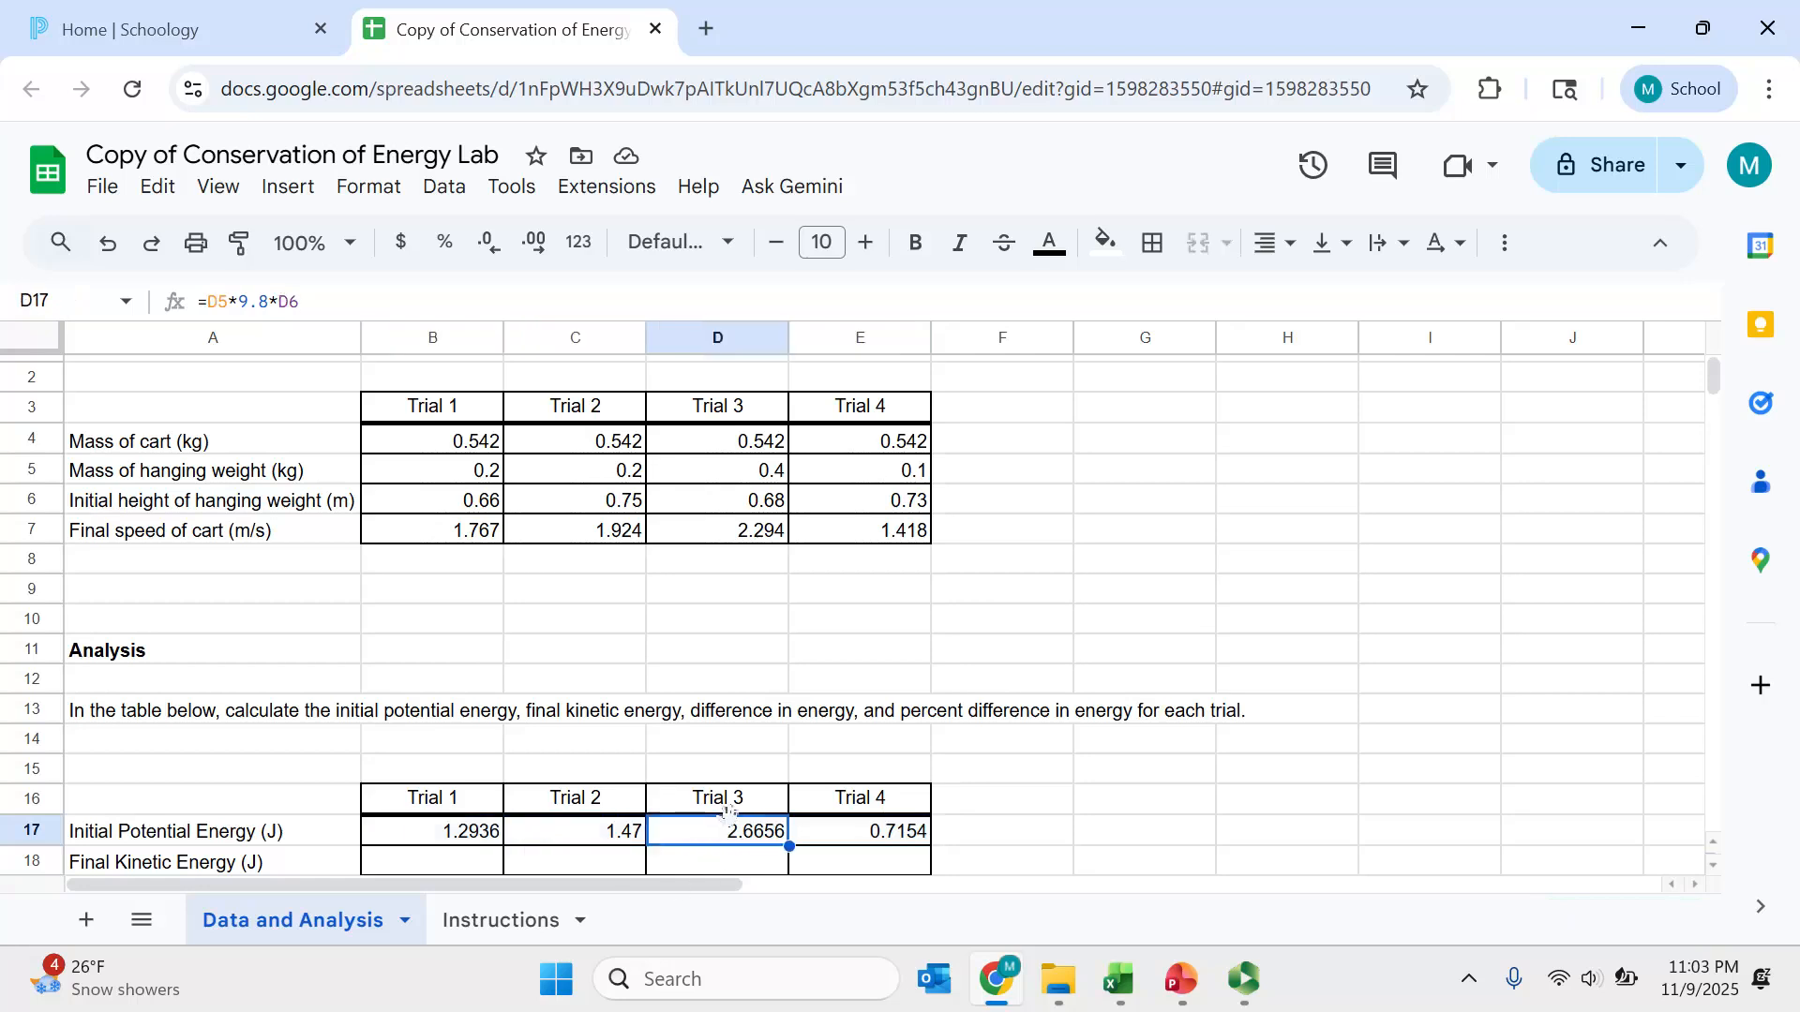
pyautogui.click(864, 841)
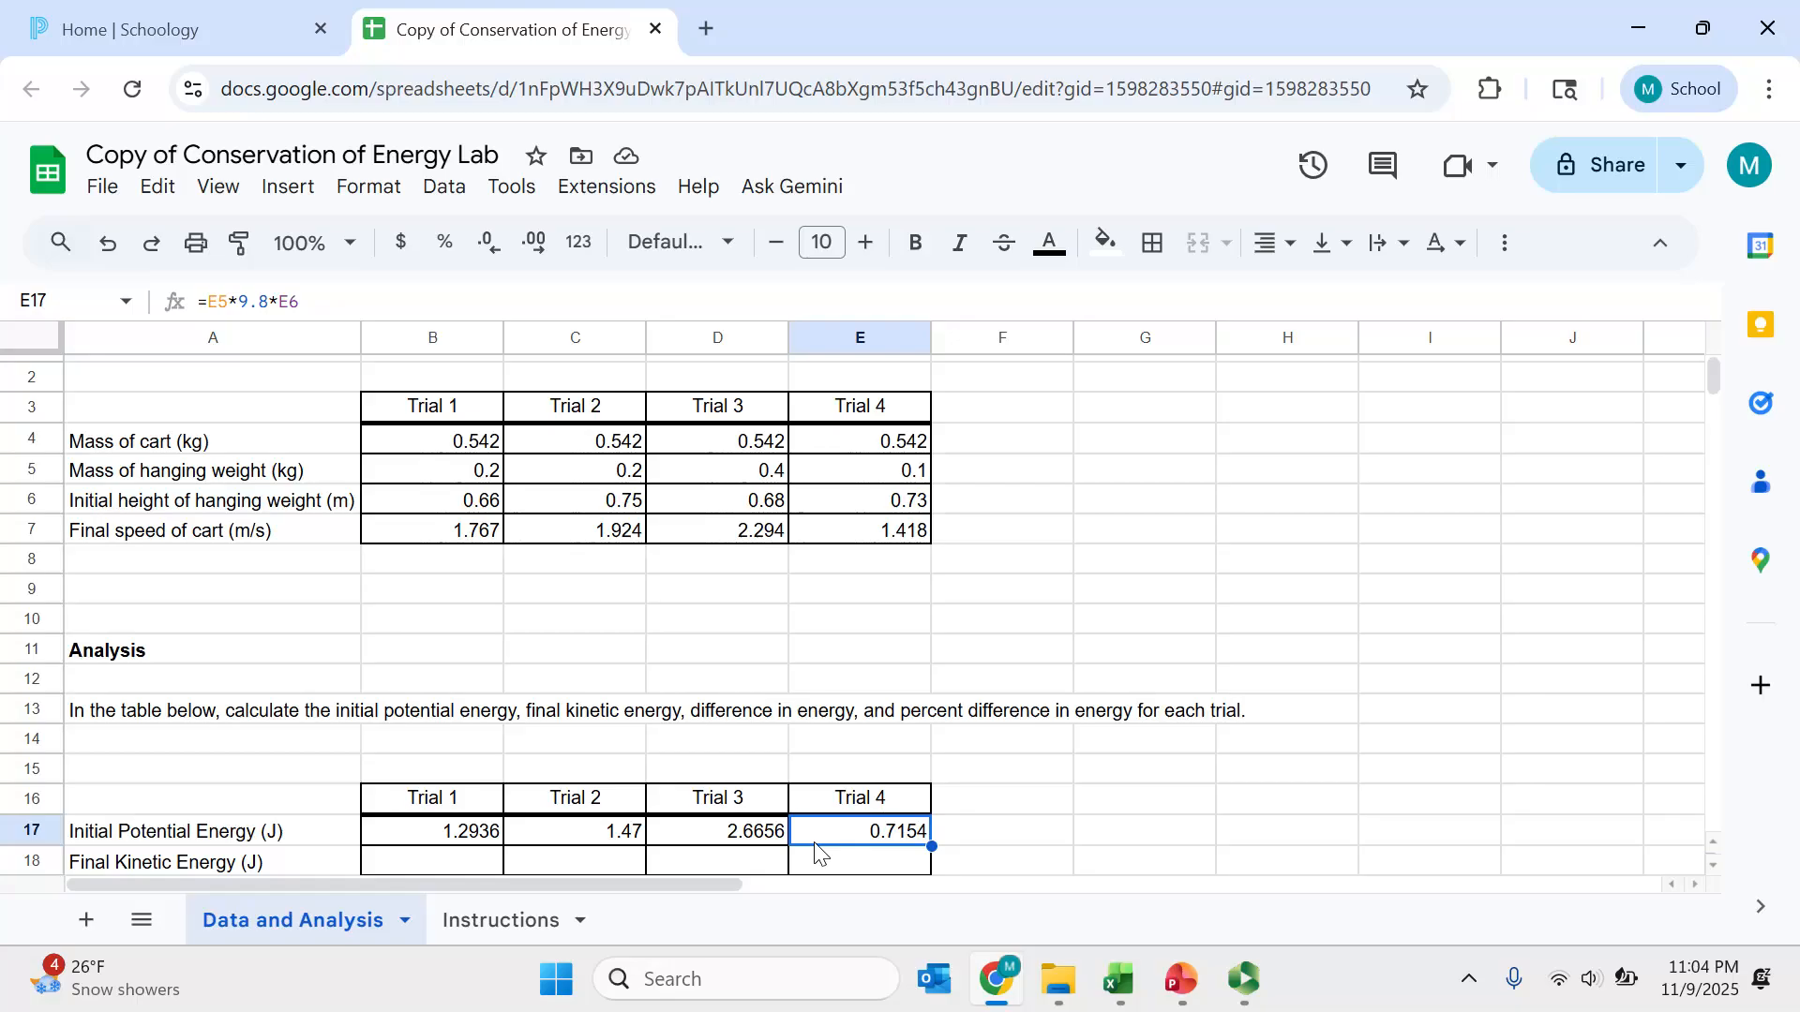
# - Enter the Trial 1 final kinetic energy formula =.5*(B5+B4)*B7^2 in B18
pyautogui.click(448, 868)
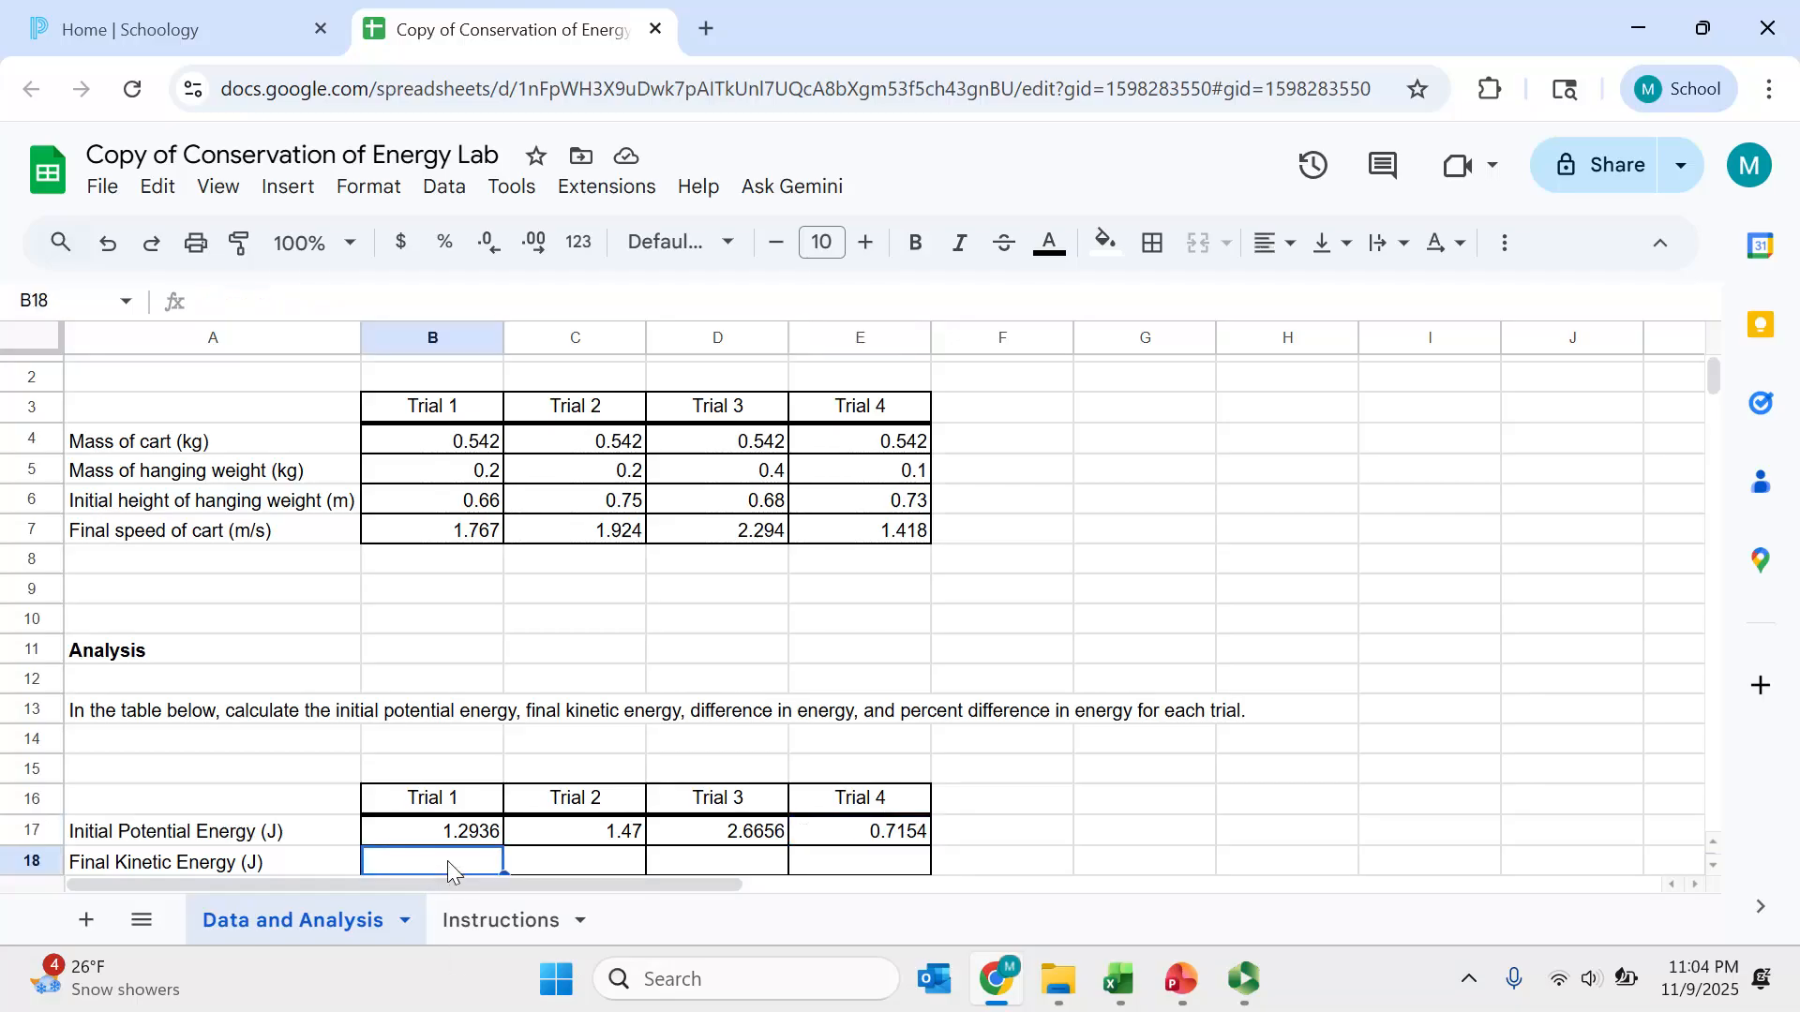
pyautogui.write('=')
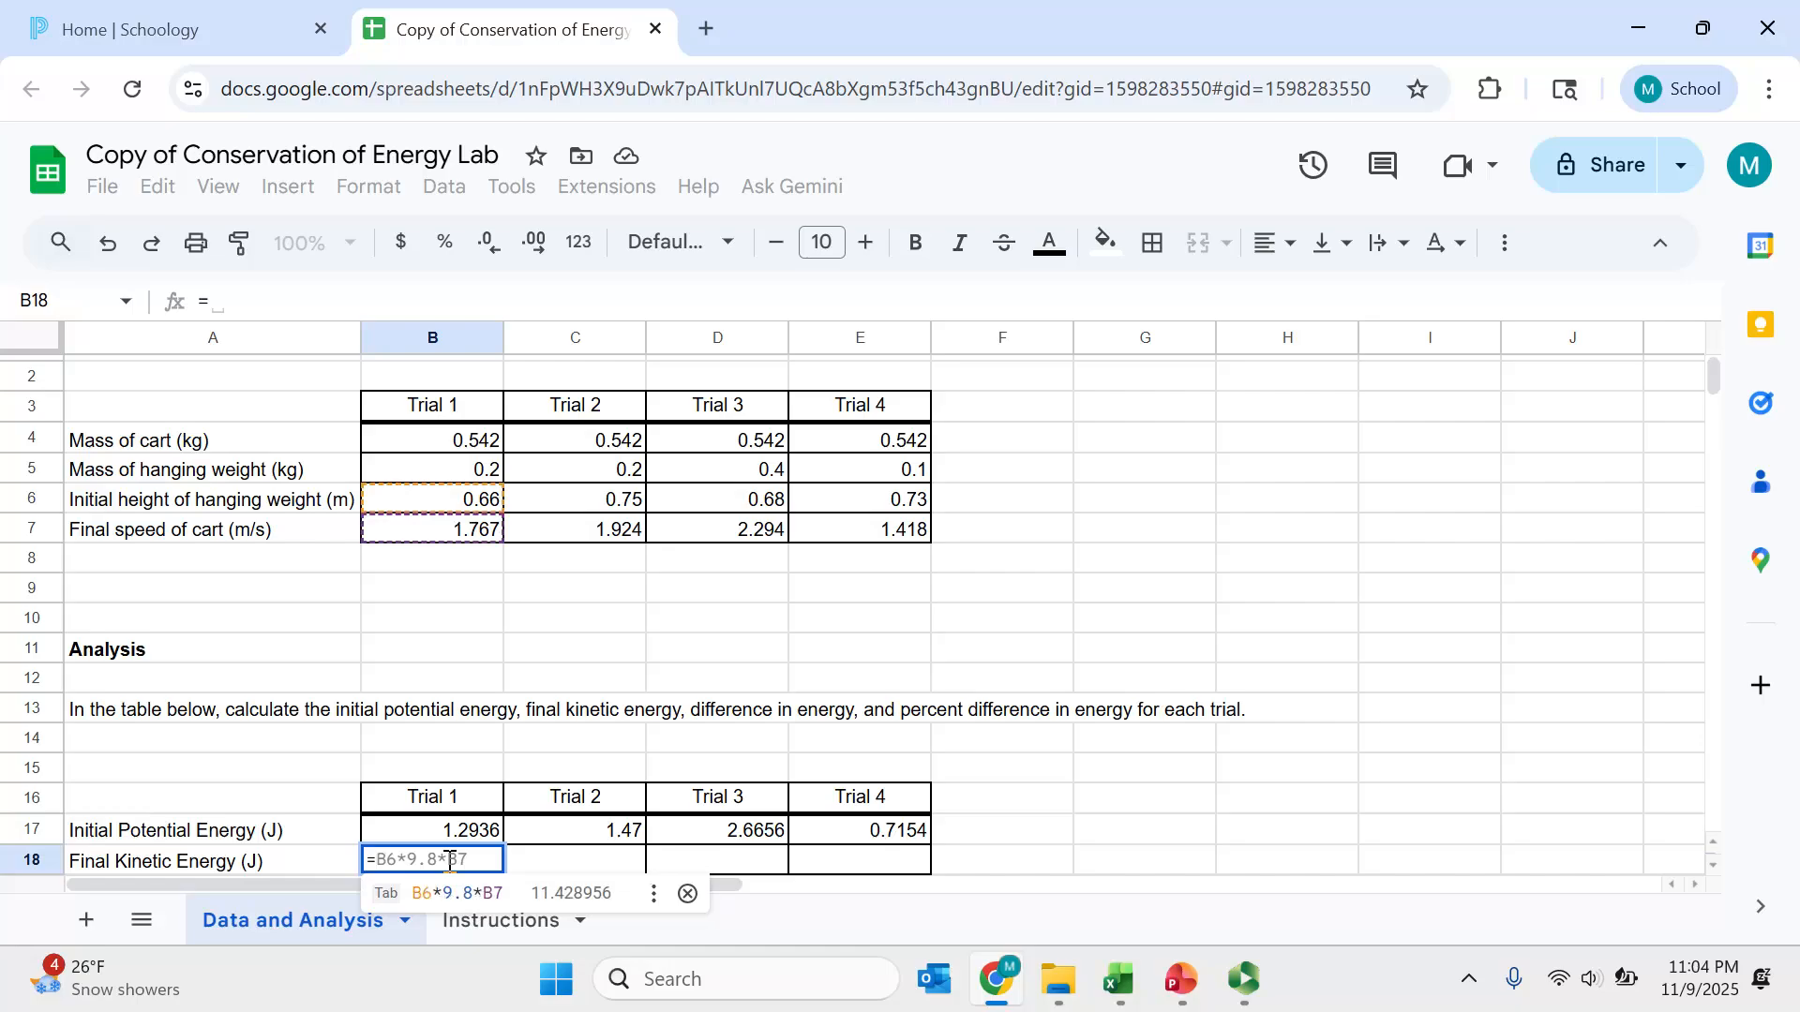
pyautogui.write('.5')
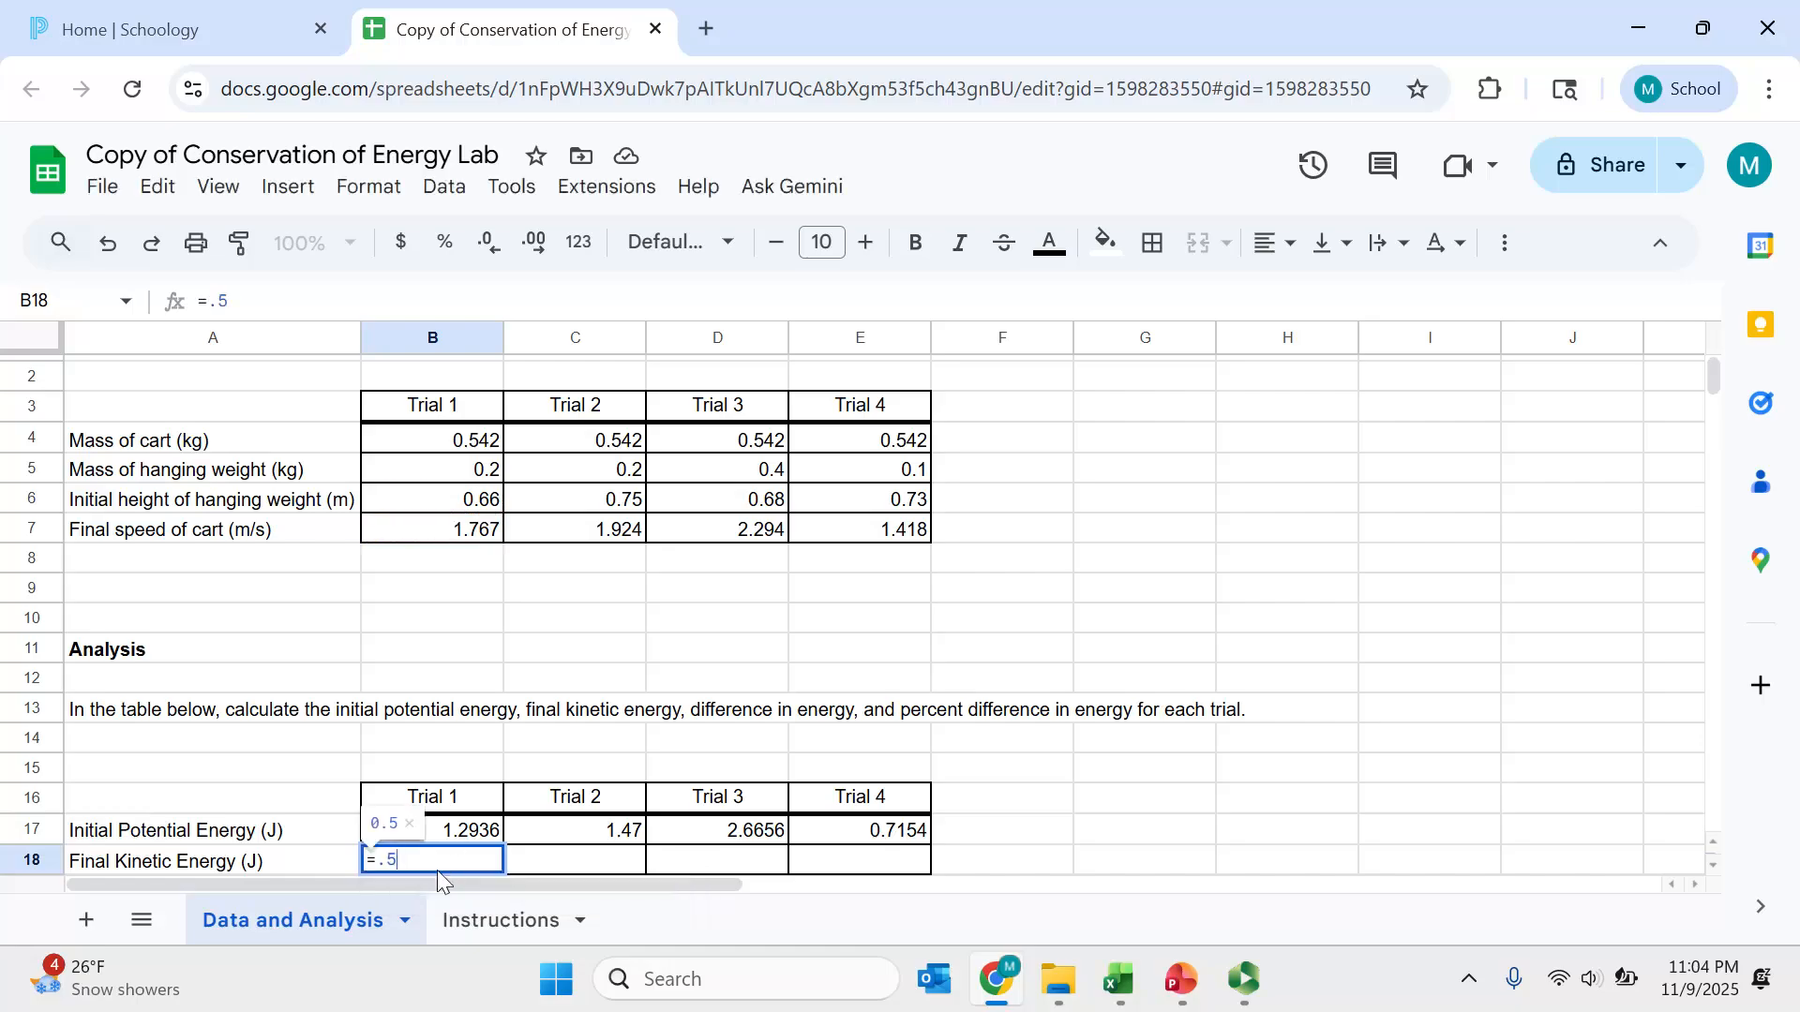
pyautogui.write('*')
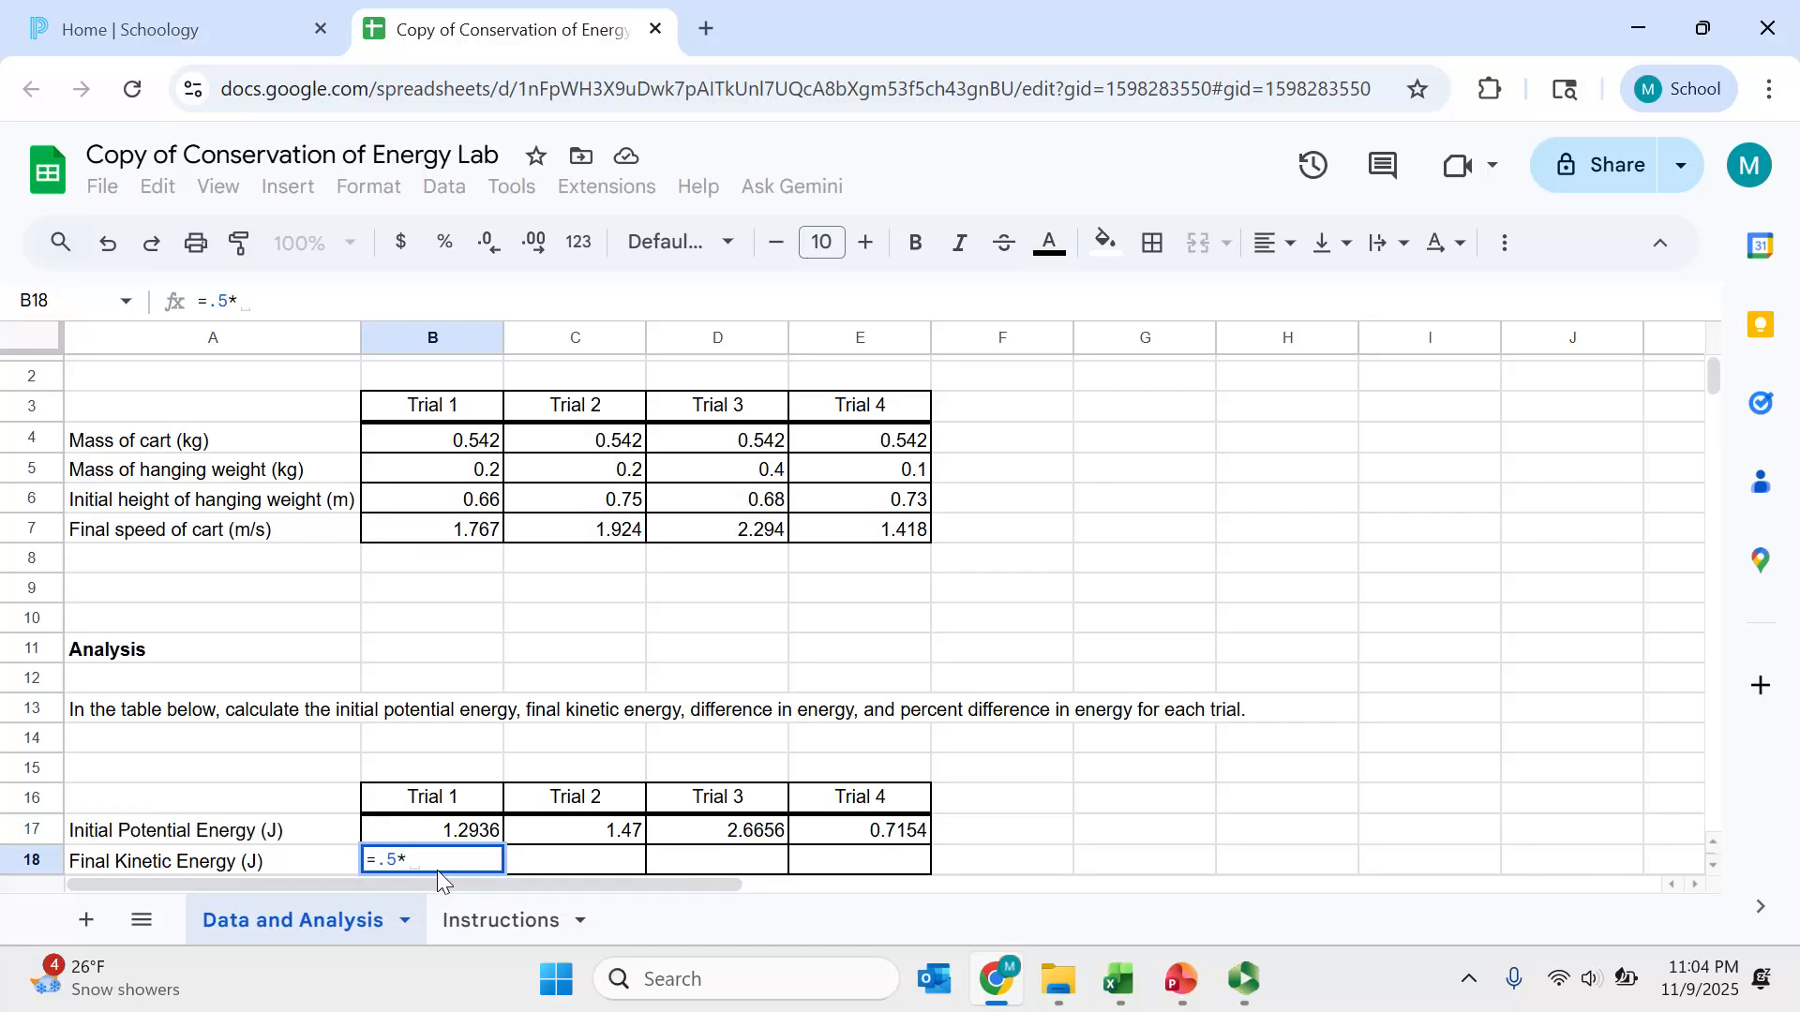
pyautogui.write('(')
pyautogui.click(485, 473)
pyautogui.write('+')
pyautogui.click(484, 443)
pyautogui.write(')')
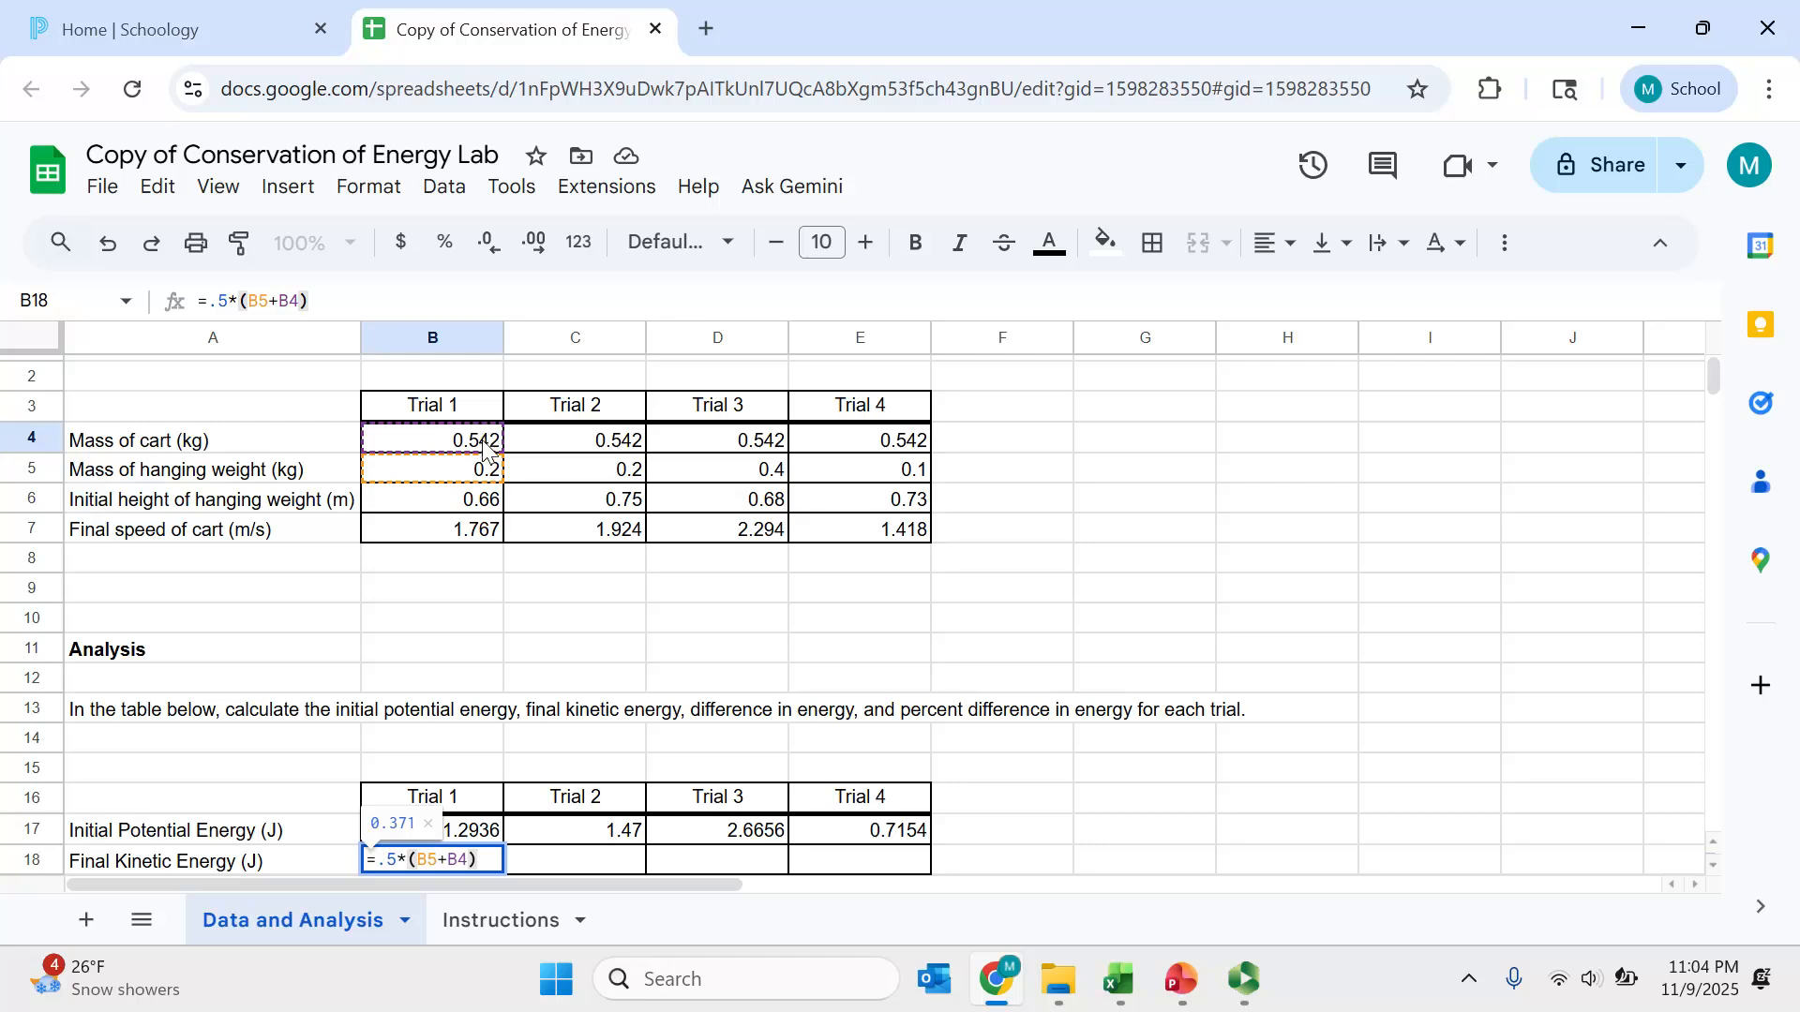
pyautogui.write('*')
pyautogui.click(478, 533)
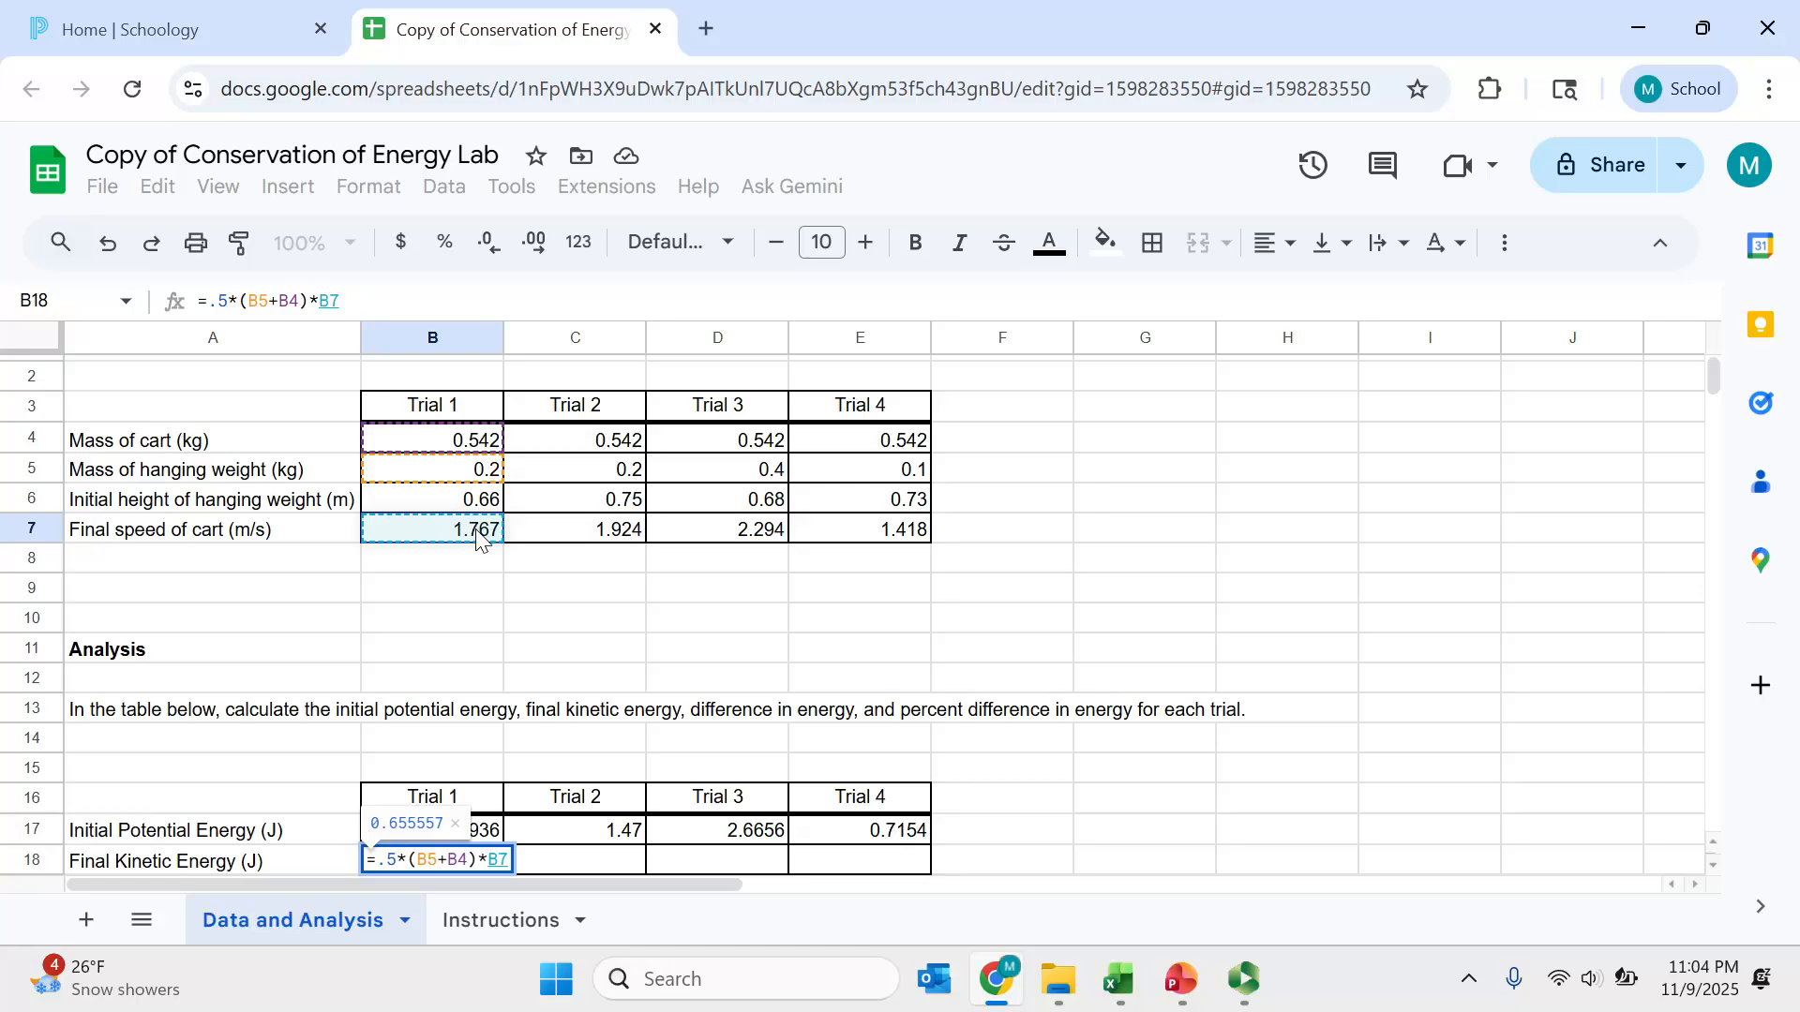
pyautogui.write('^')
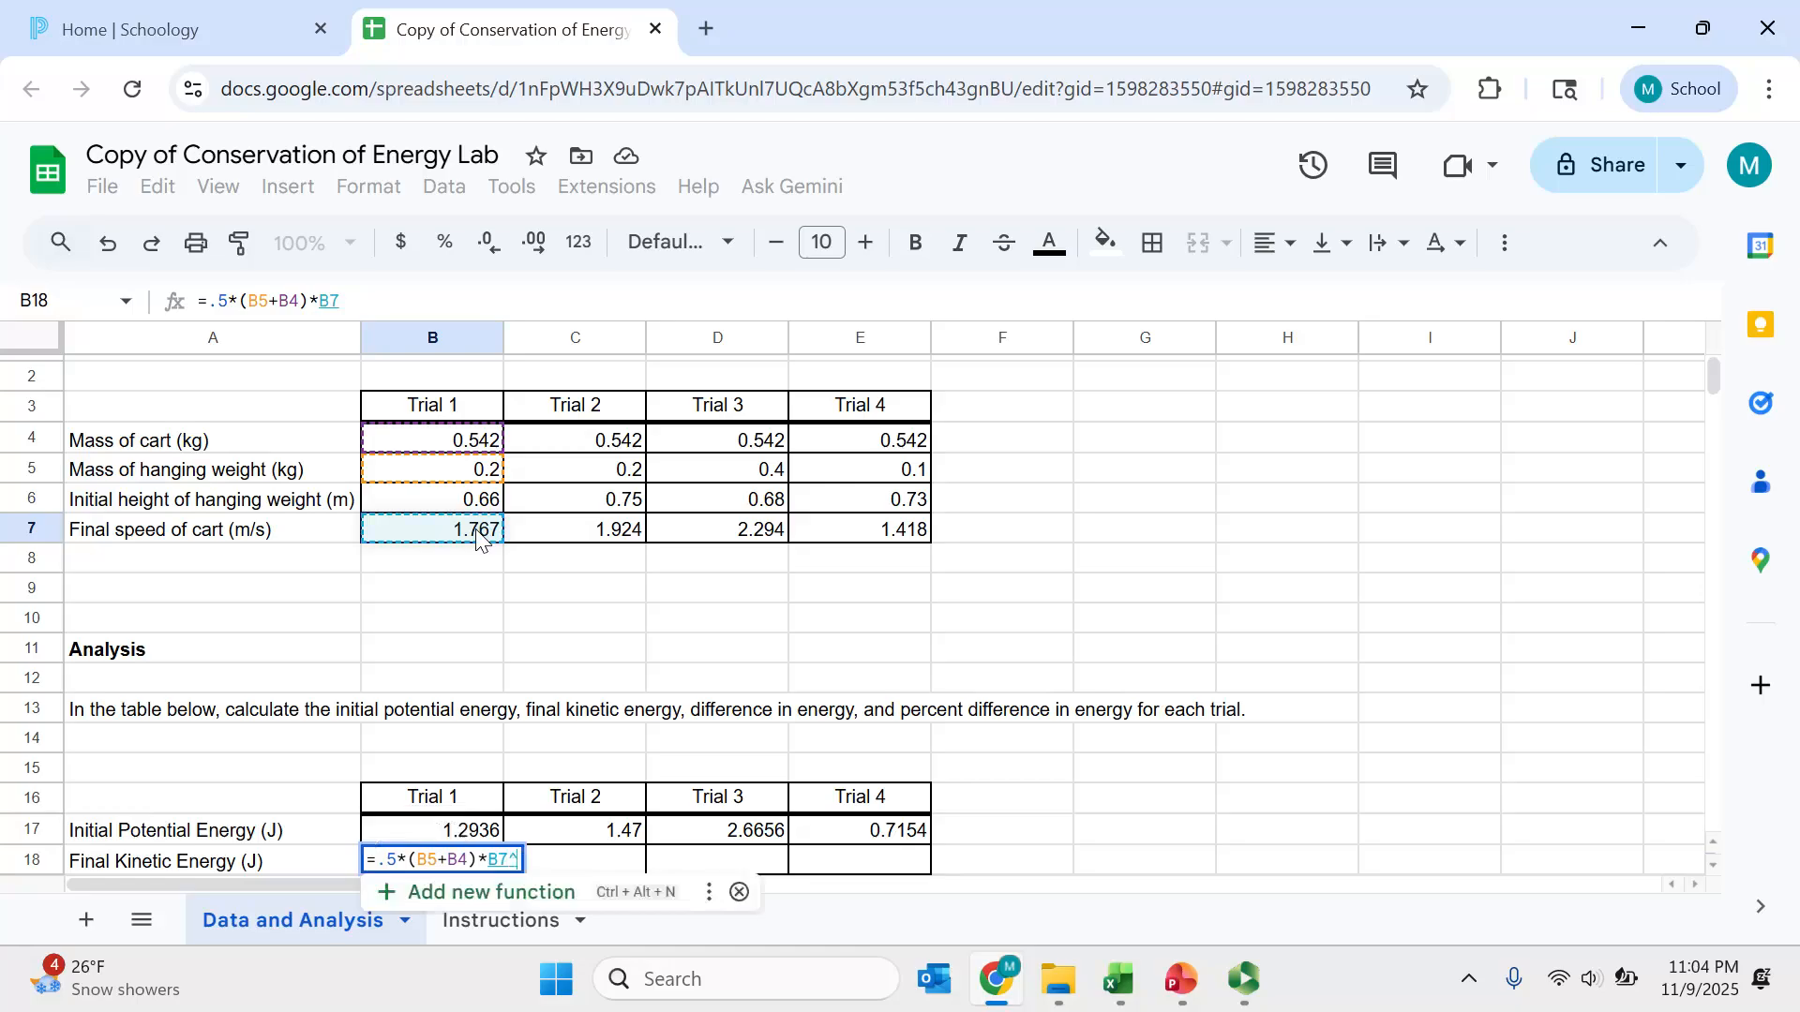
pyautogui.write('2')
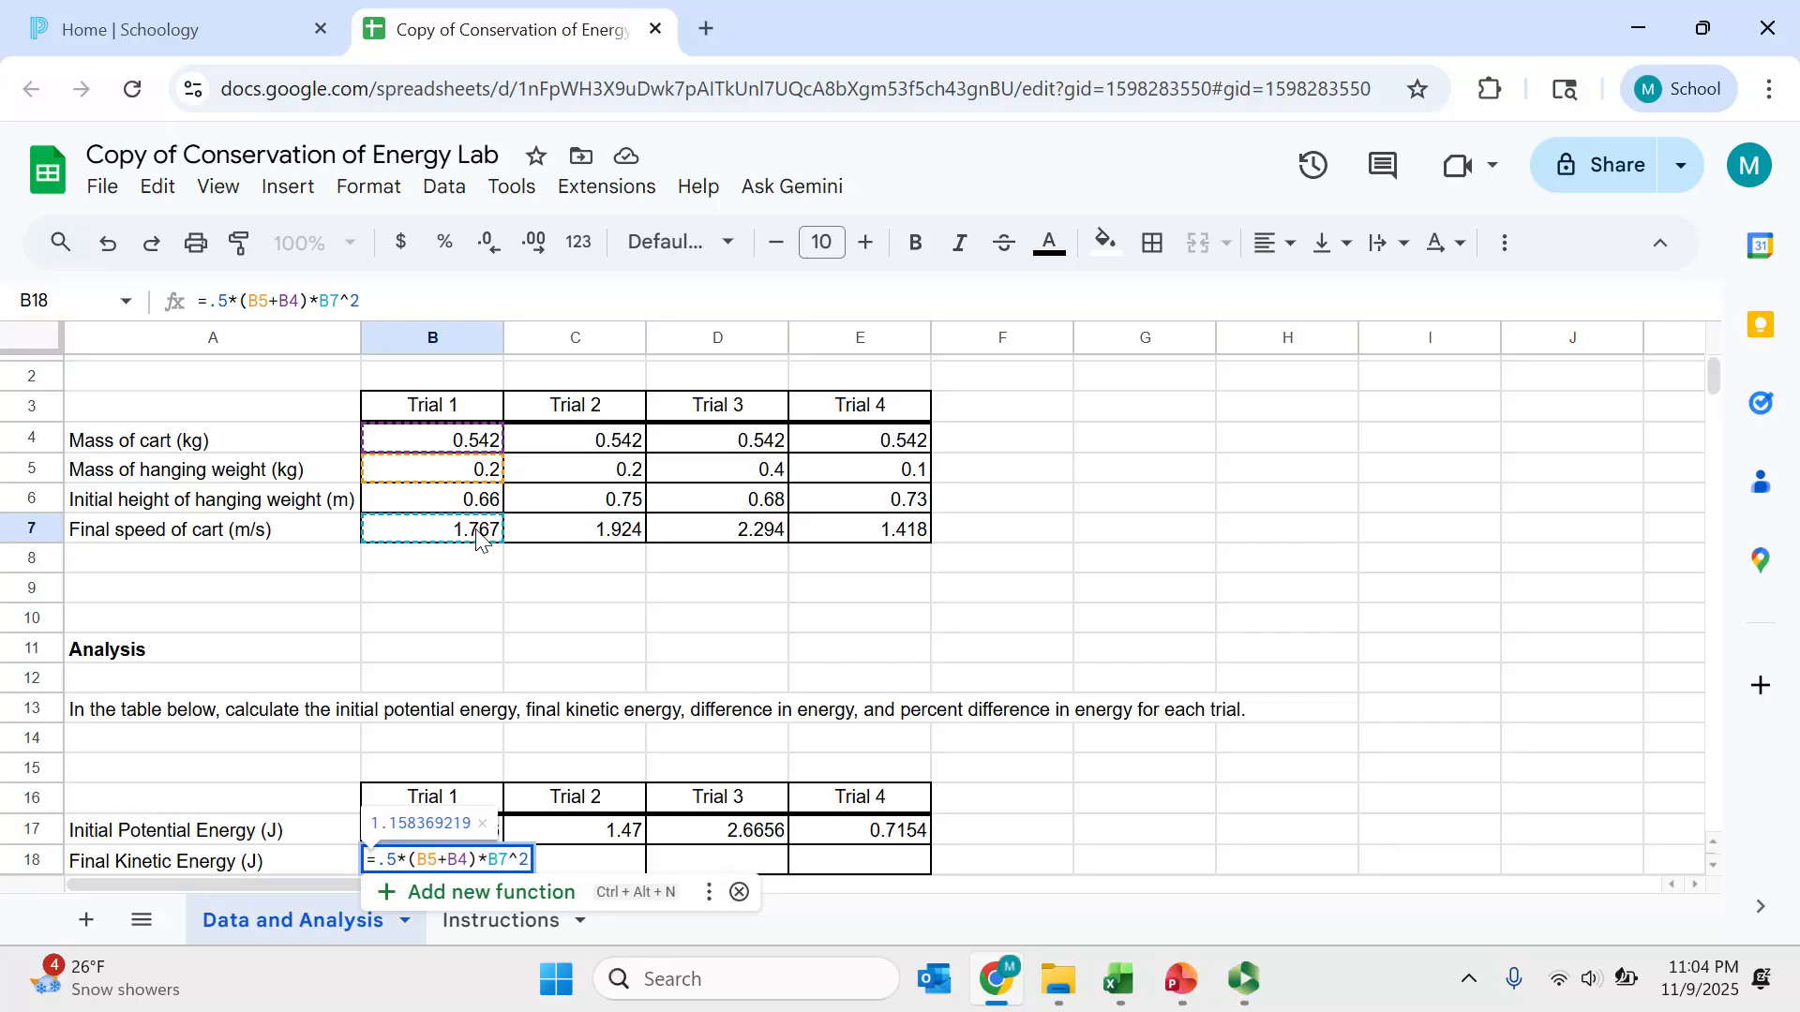
pyautogui.press('Return')
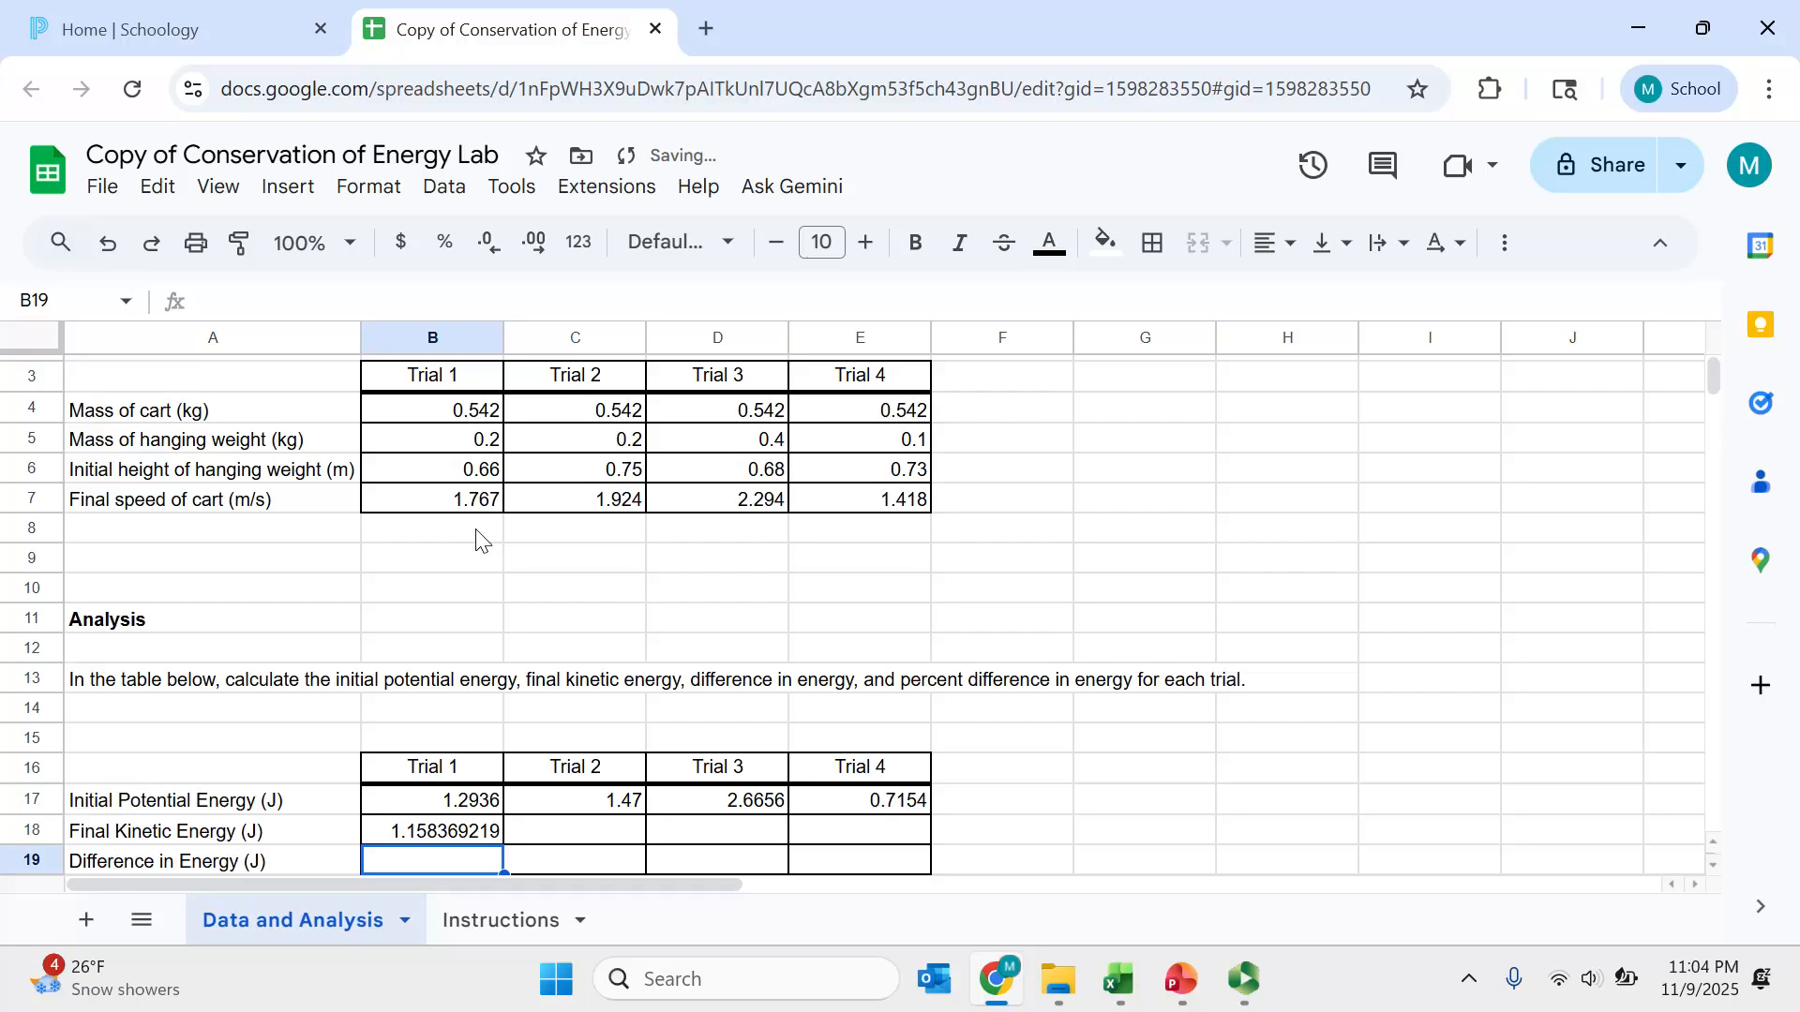
# - Fill the final kinetic energy formula across Trials 2 to 4
pyautogui.click(466, 833)
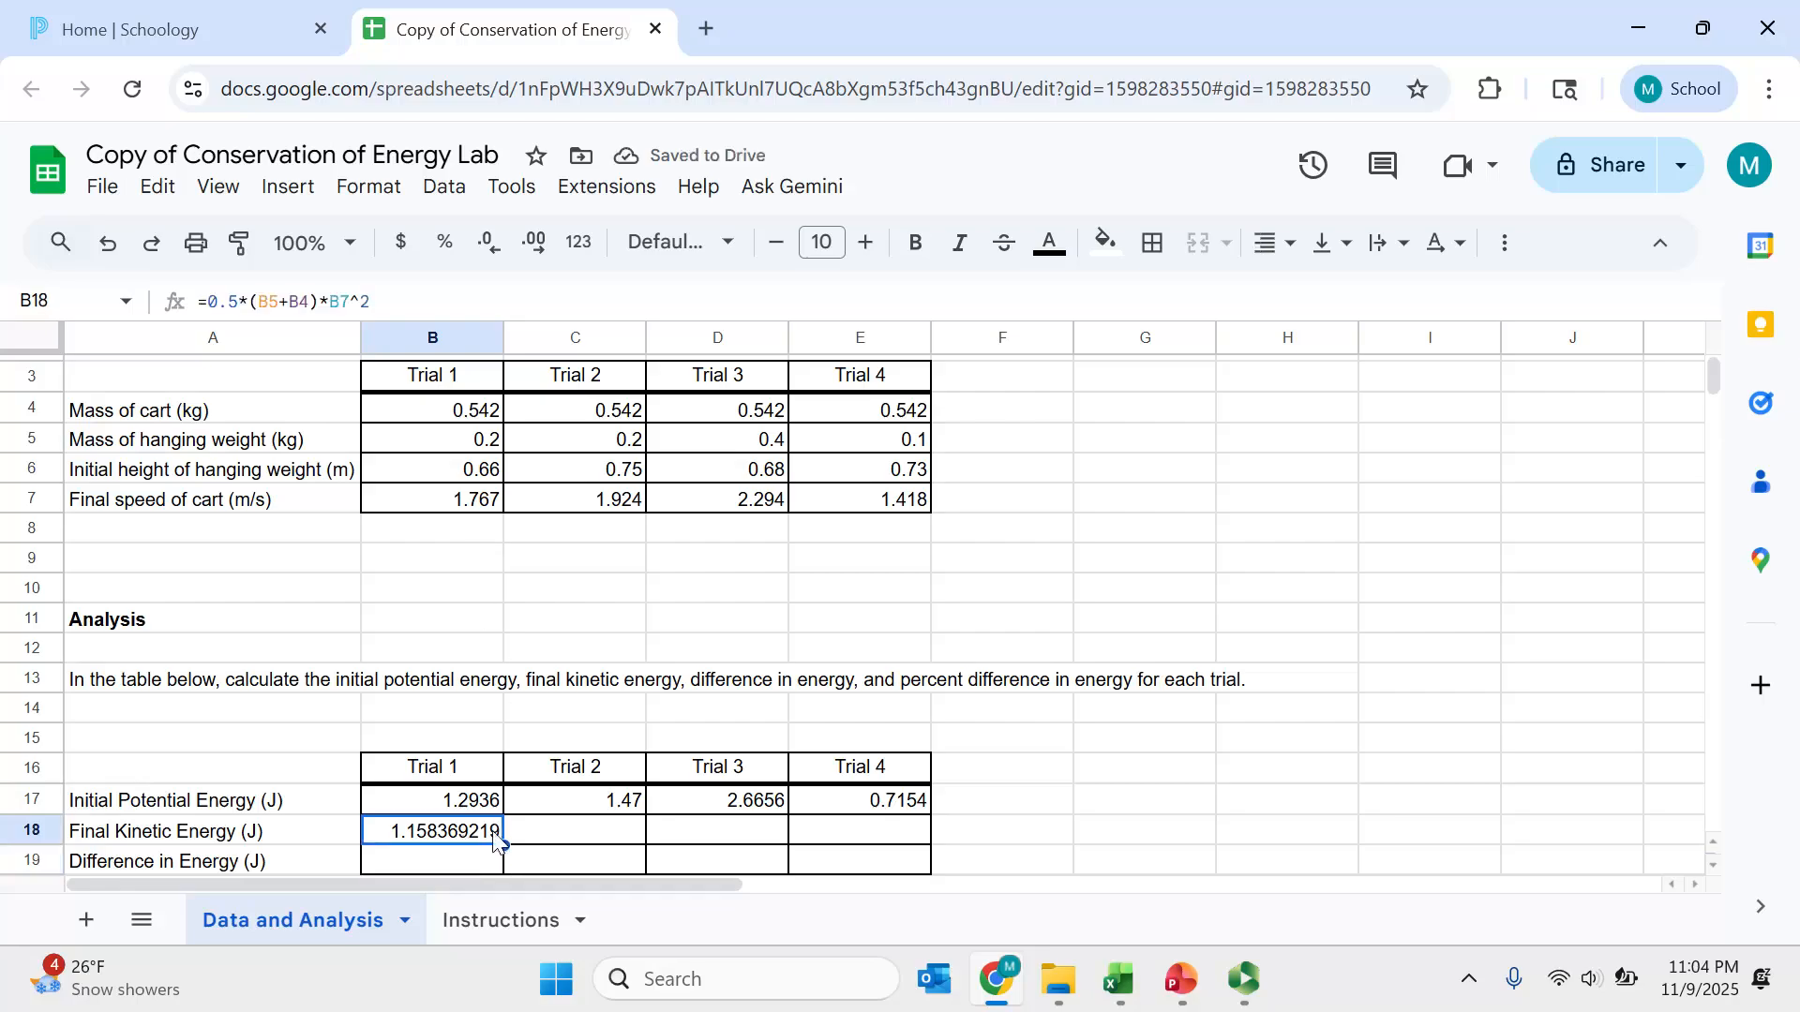
pyautogui.moveTo(503, 844); pyautogui.dragTo(881, 830)
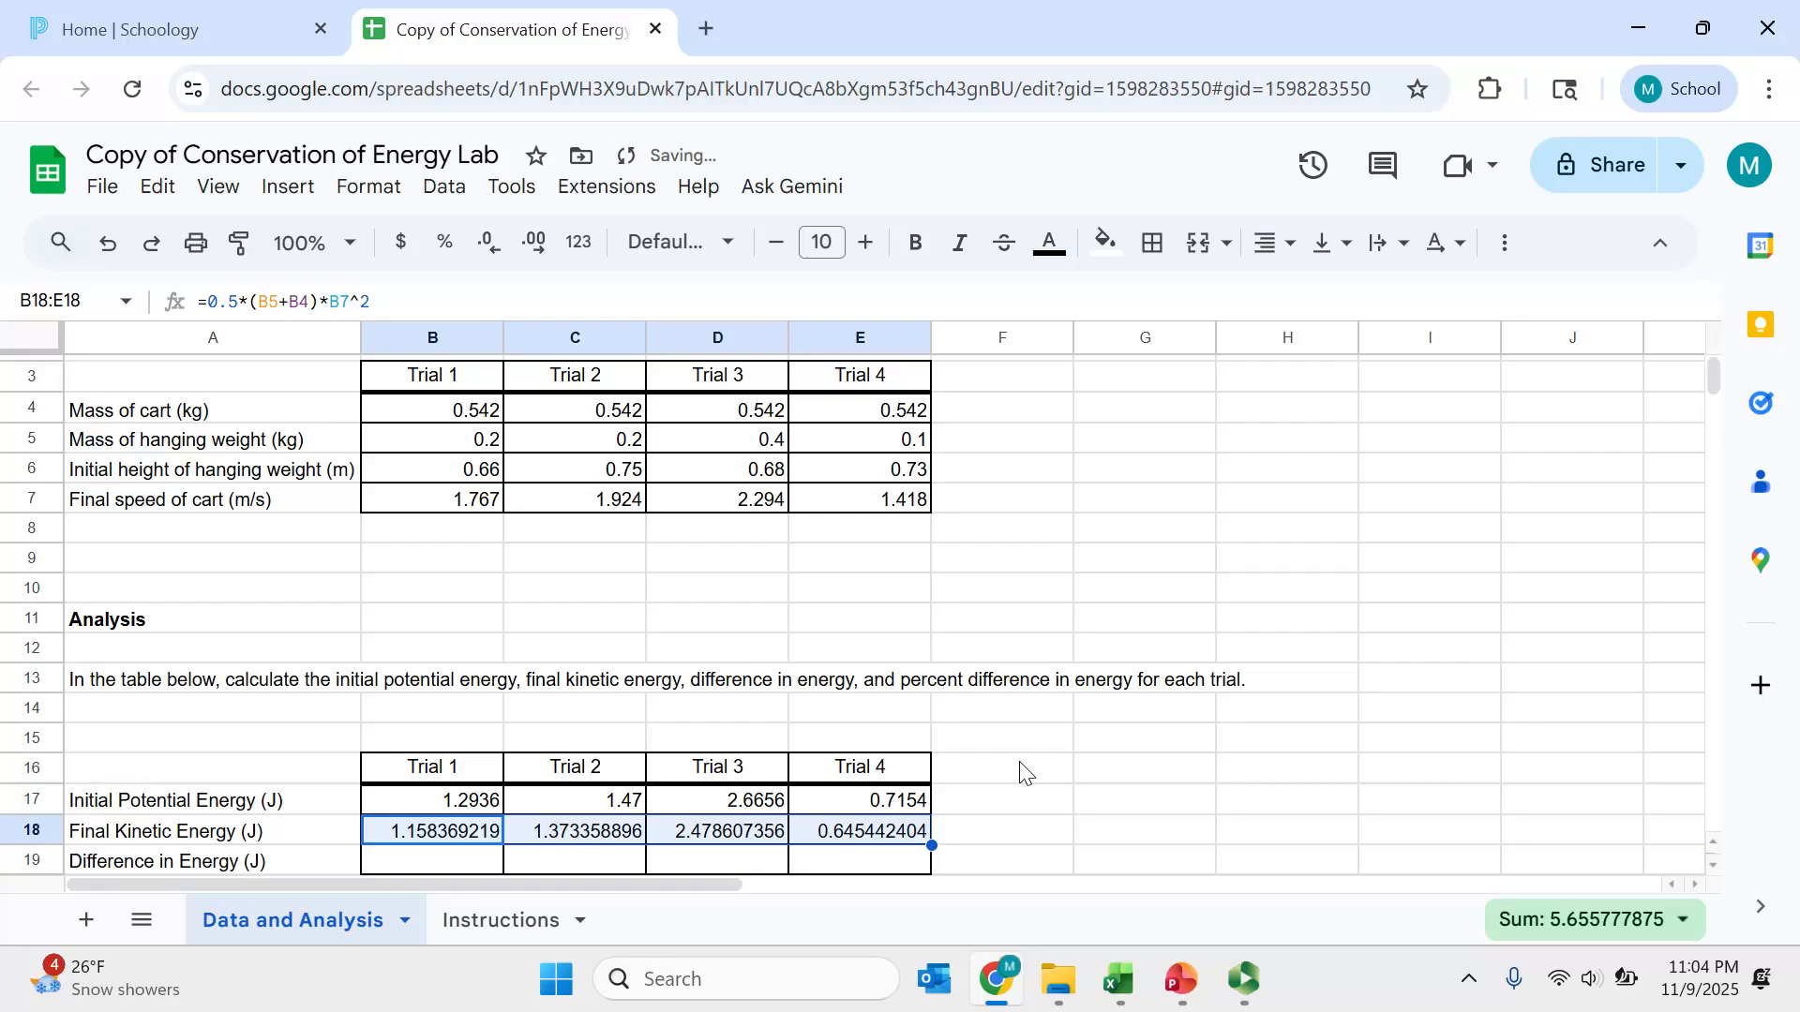
pyautogui.scroll(-2, 1022, 772)
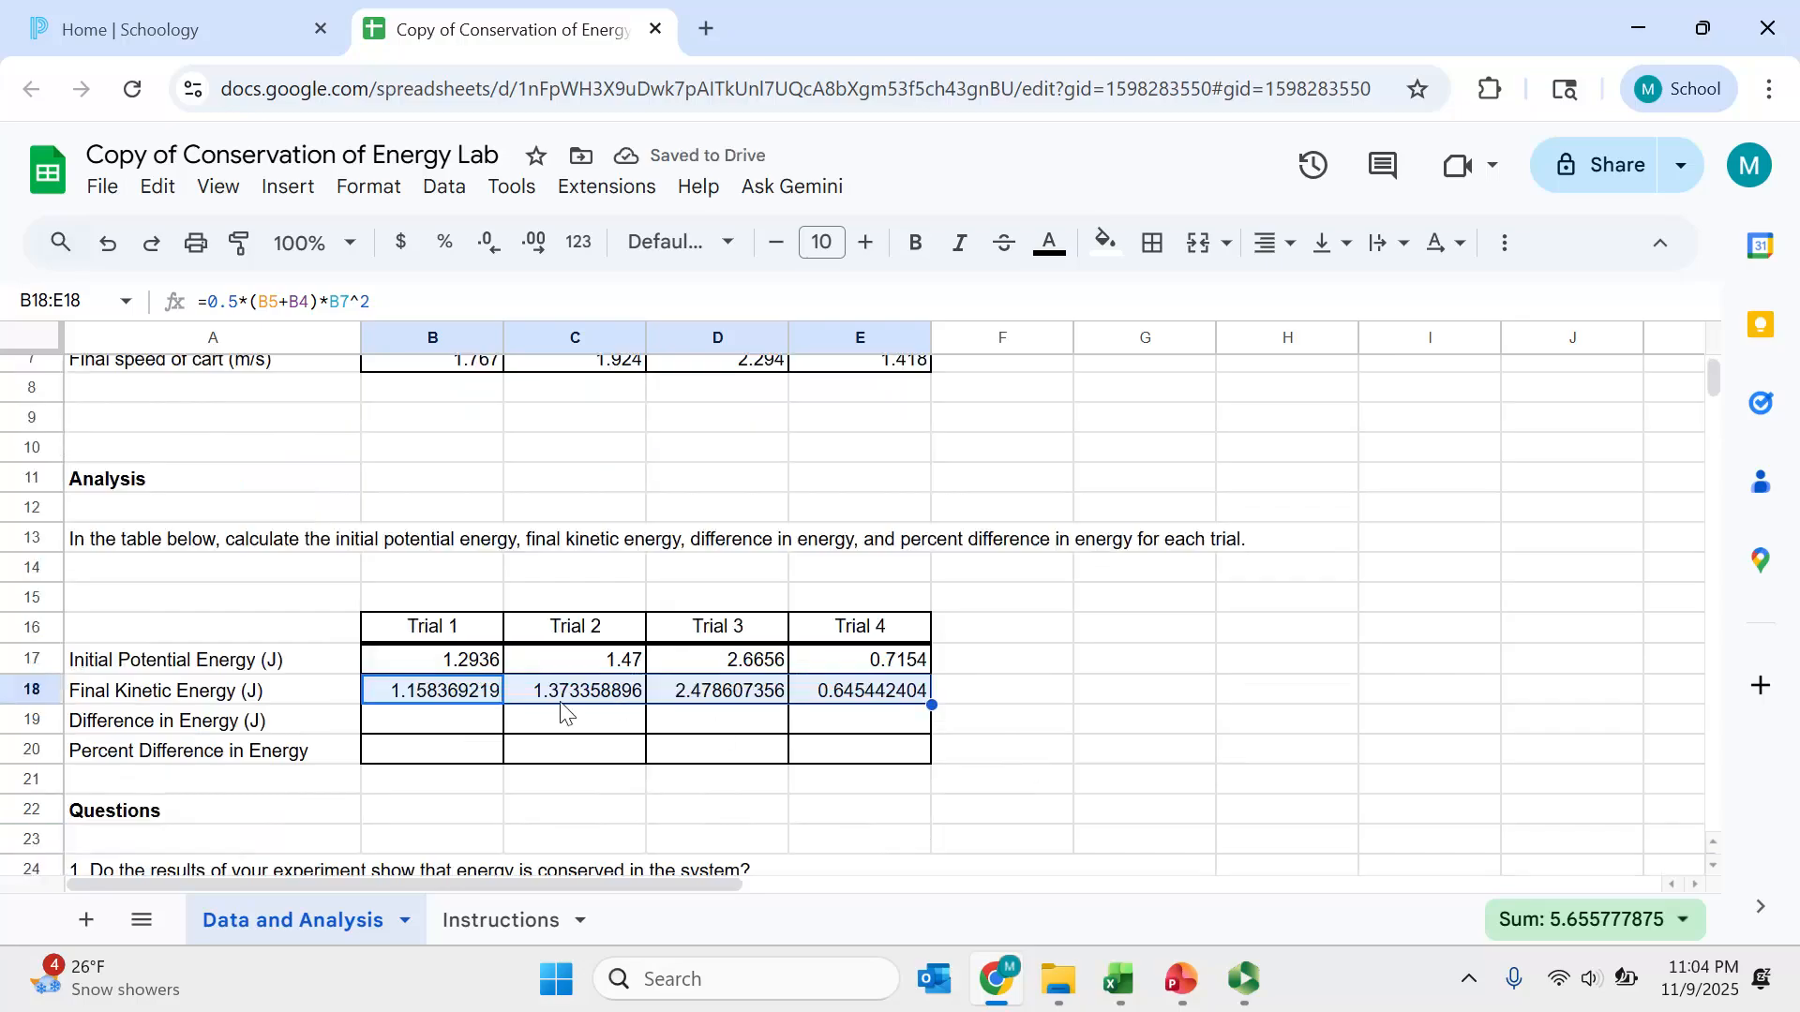
# - Enter =B18-B17 as the Trial 1 difference in energy and fill it across Trials 2 to 4
pyautogui.click(485, 721)
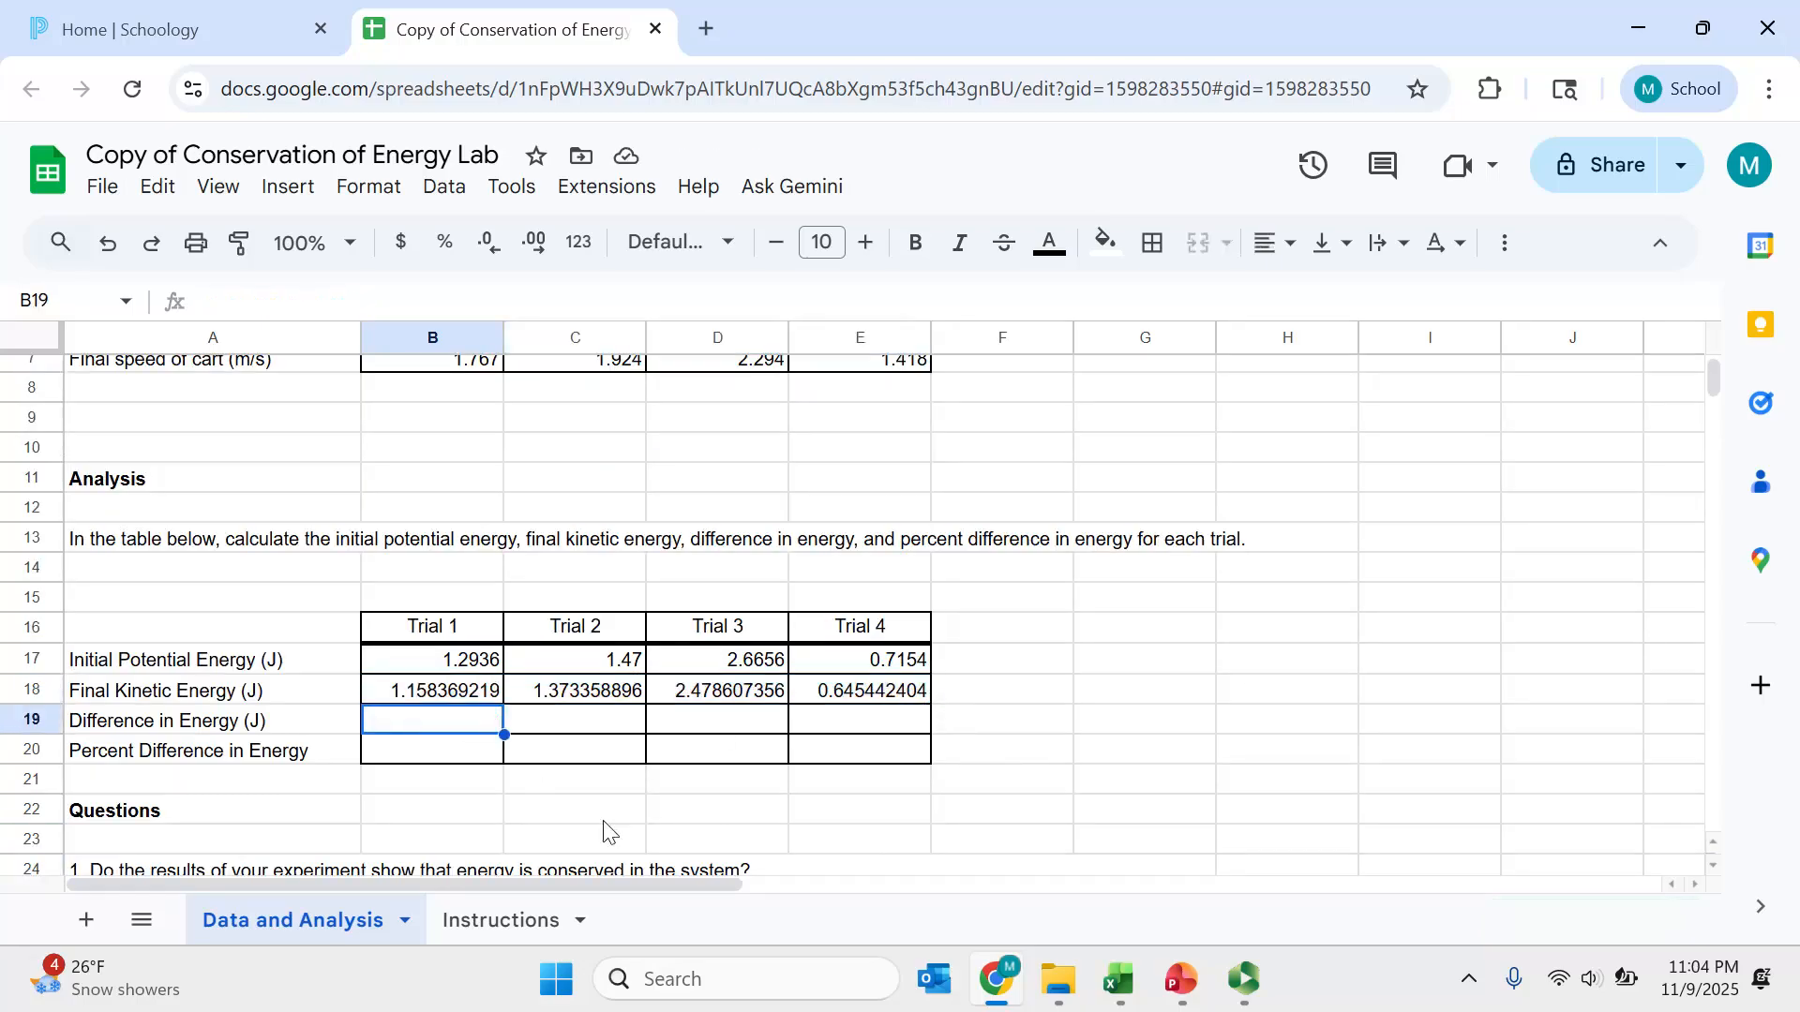
pyautogui.write('=B18-B17')
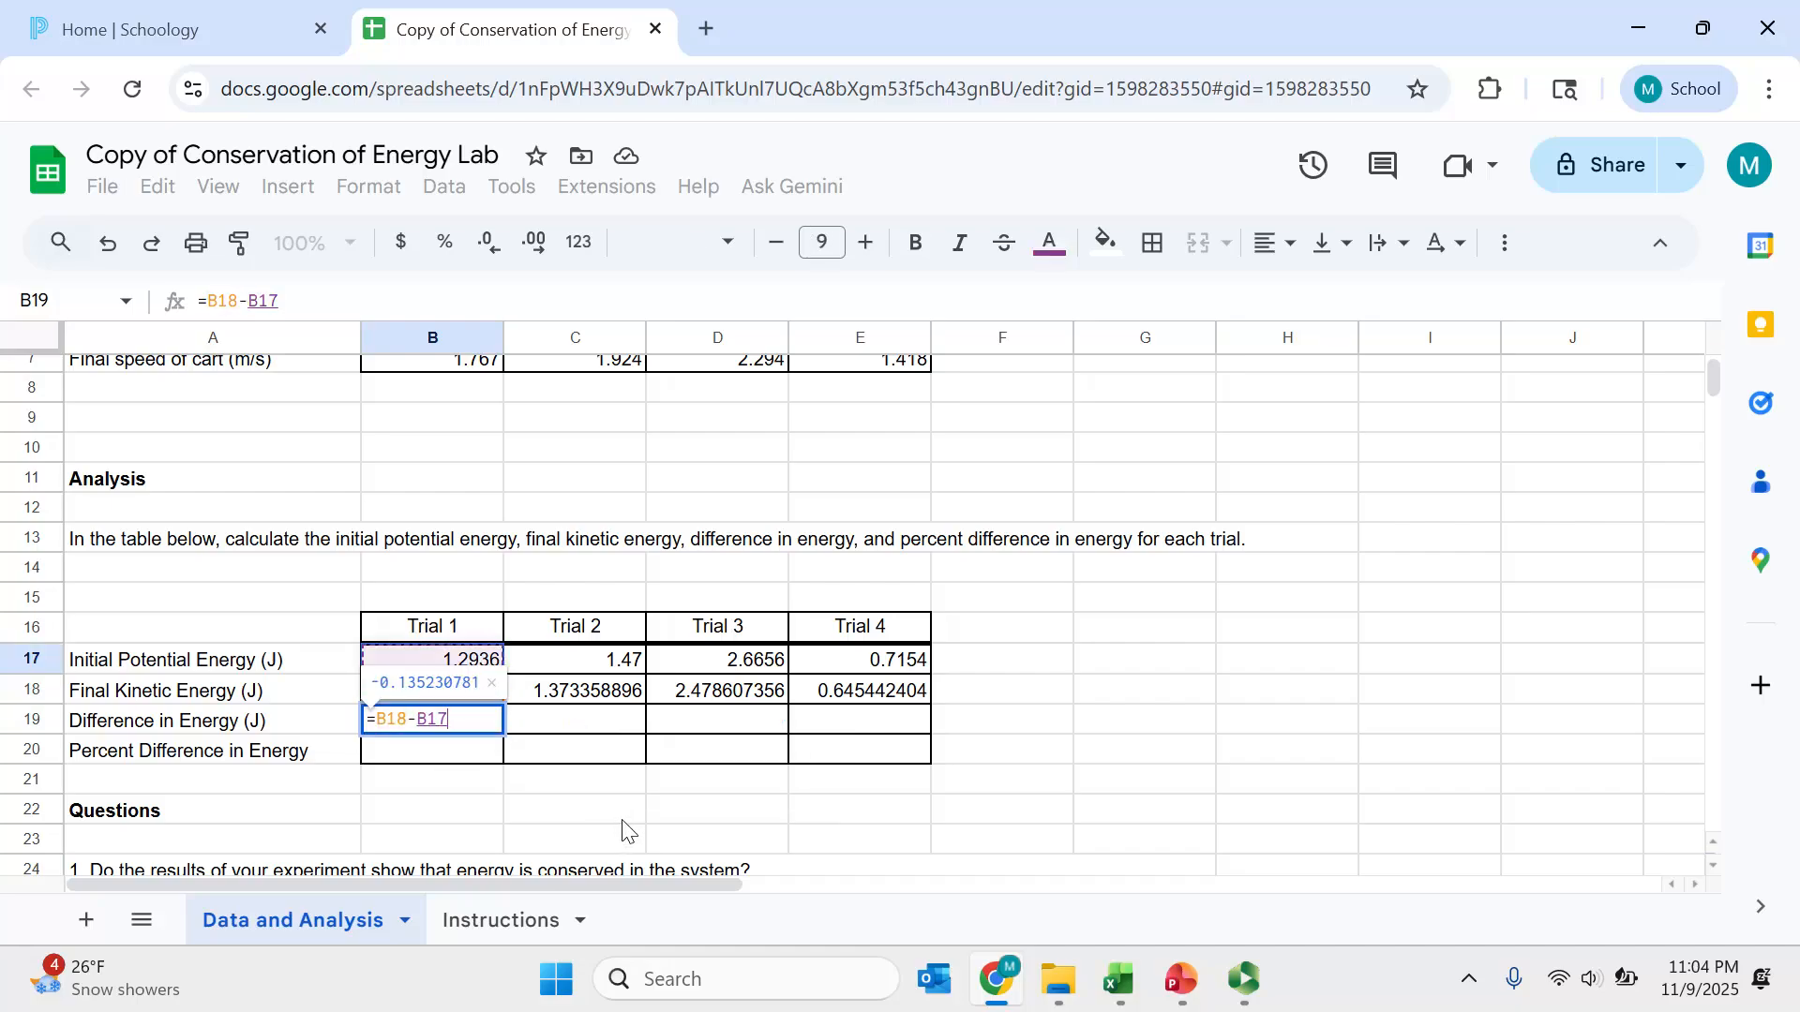
pyautogui.press('Return')
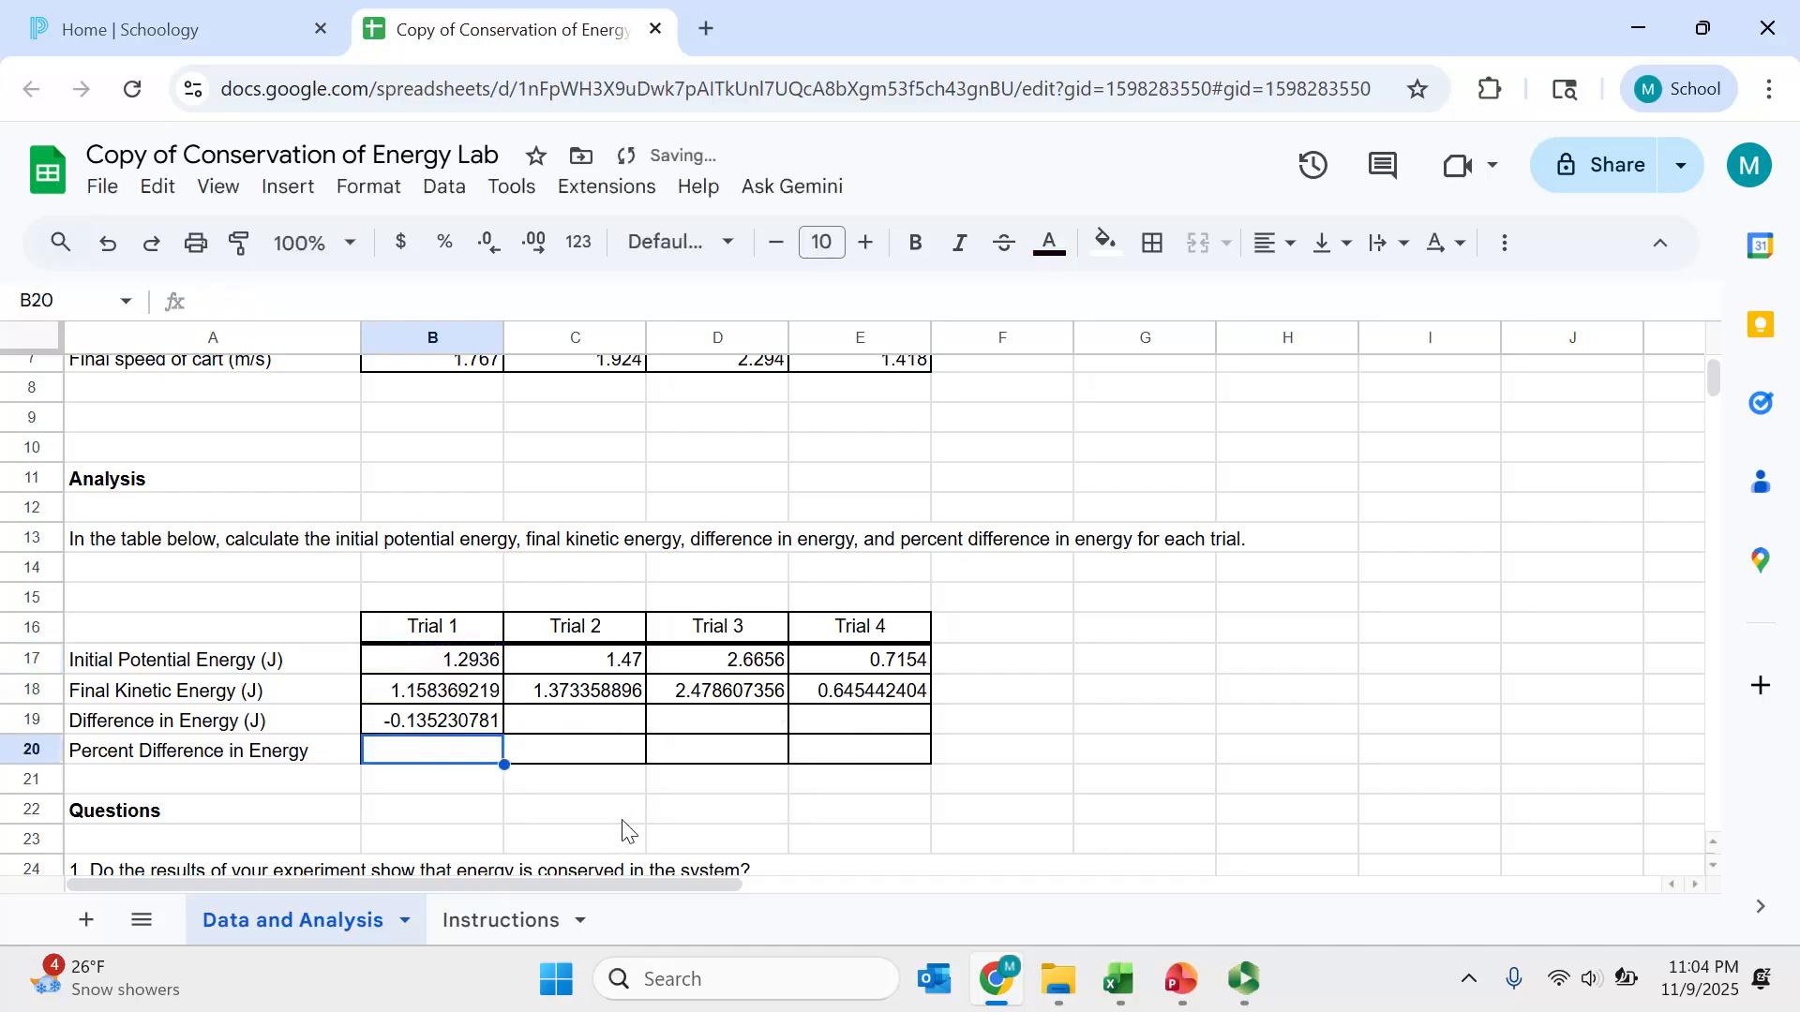
pyautogui.click(497, 726)
pyautogui.moveTo(504, 736); pyautogui.dragTo(900, 735)
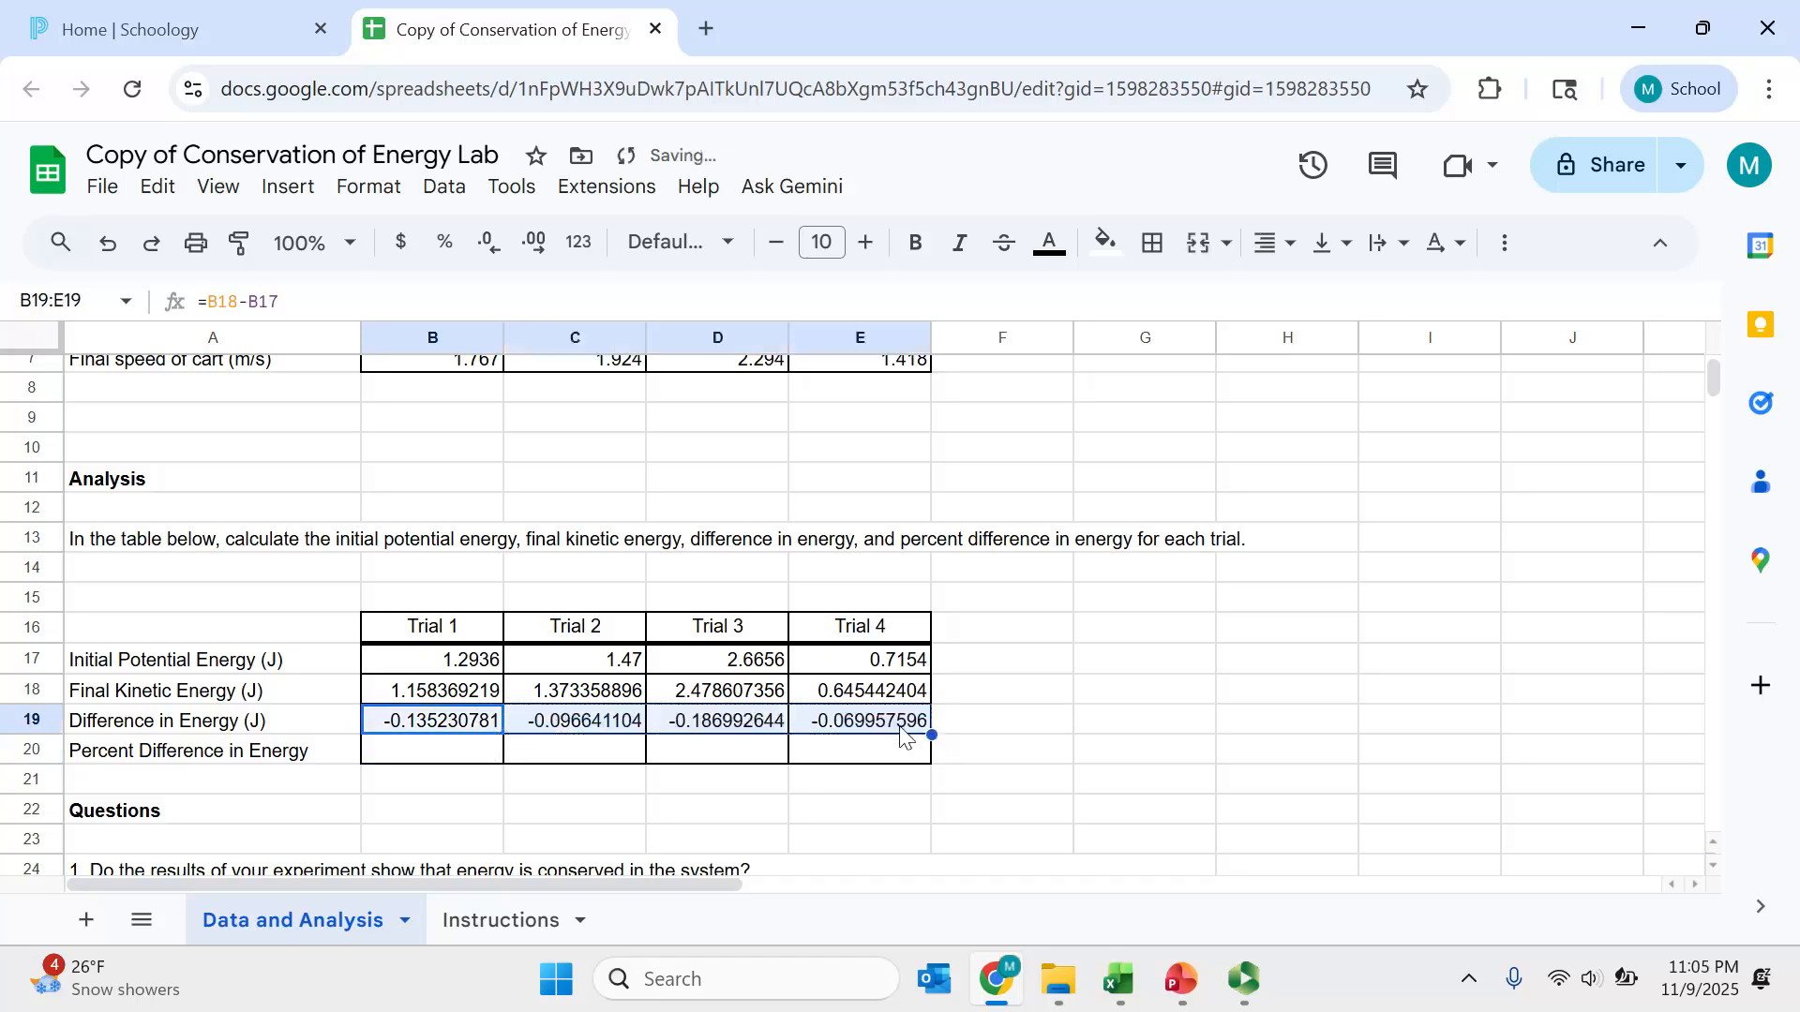
# - Enter the Trial 1 percent difference formula =(B18-B17)/B17 in B20
pyautogui.click(455, 755)
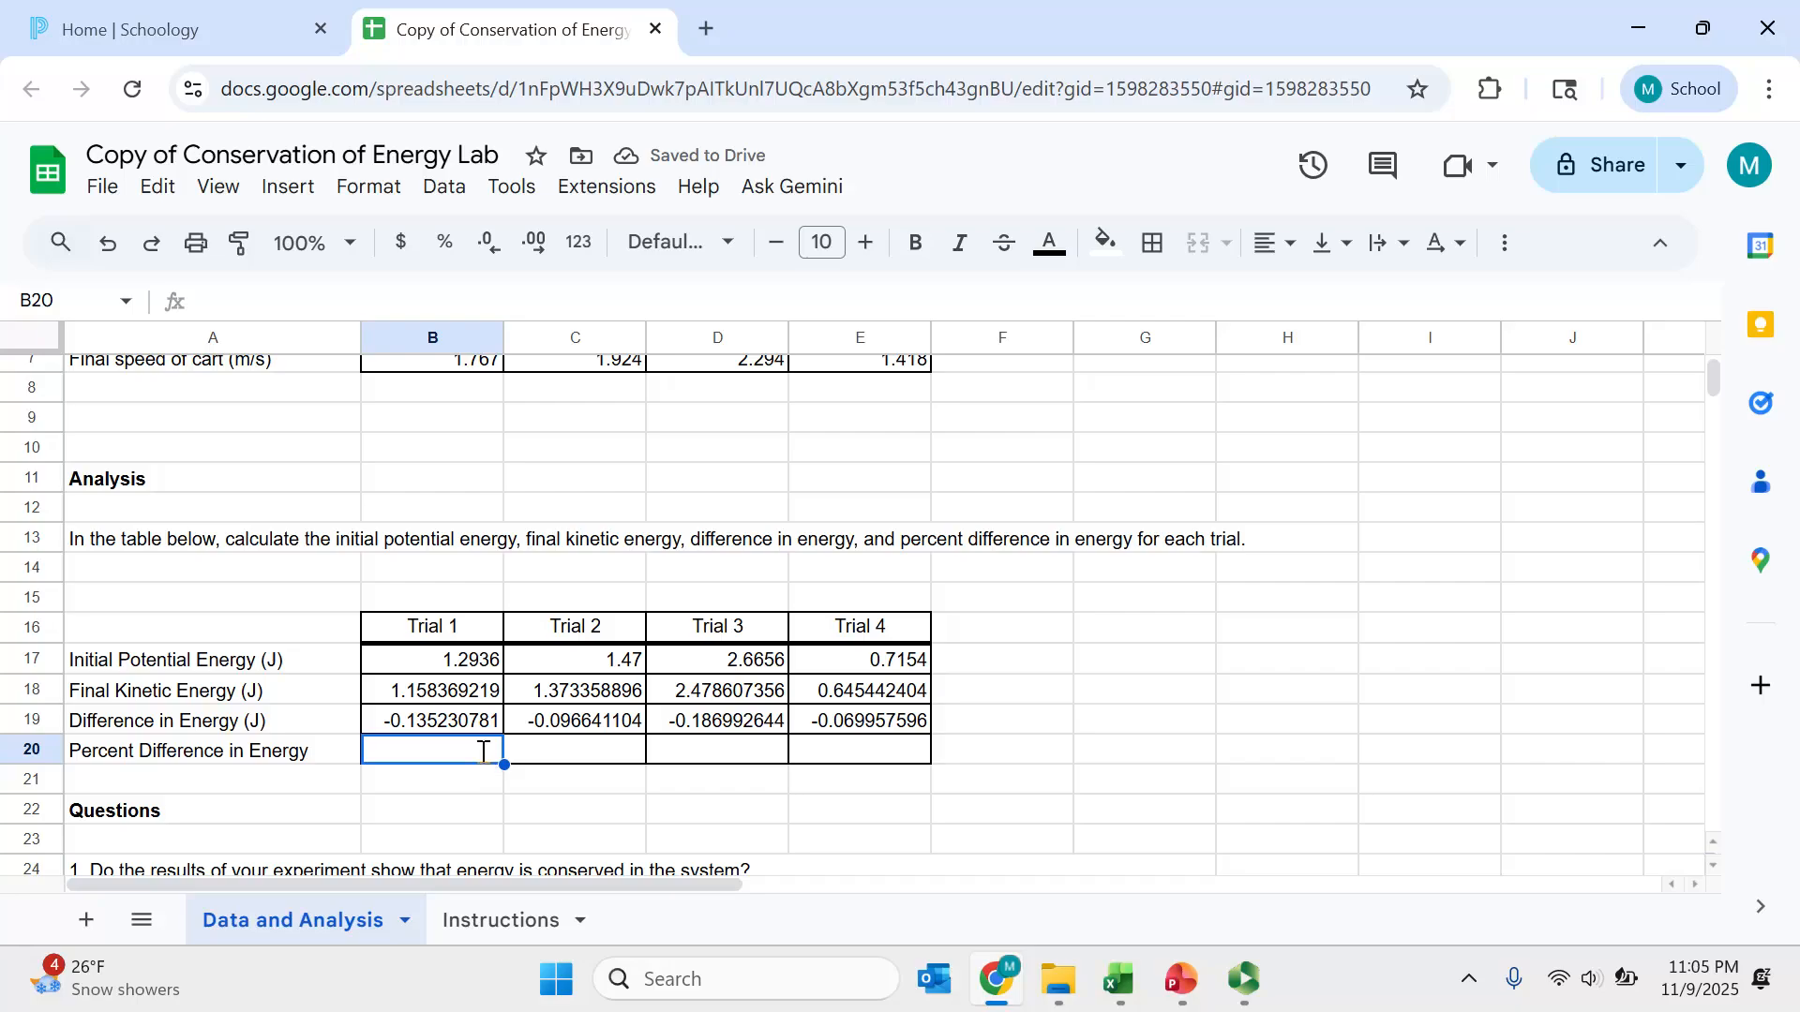
pyautogui.write('=(')
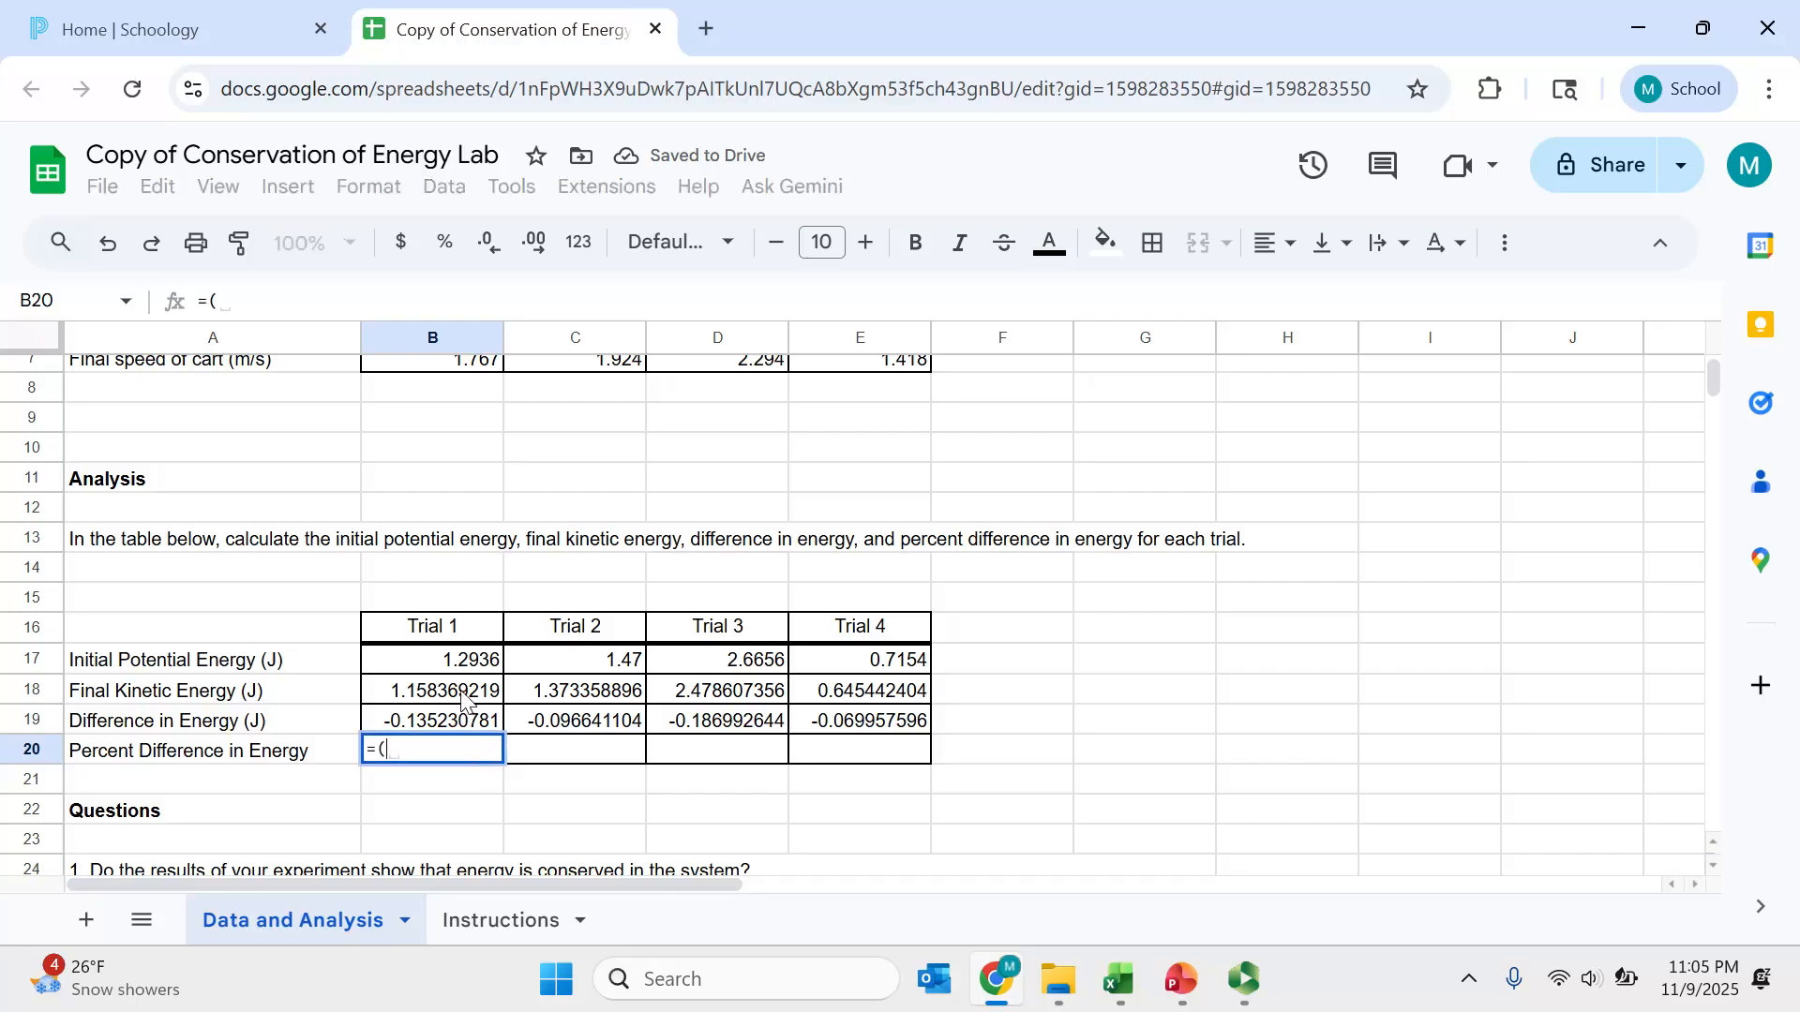
pyautogui.click(468, 695)
pyautogui.write('-')
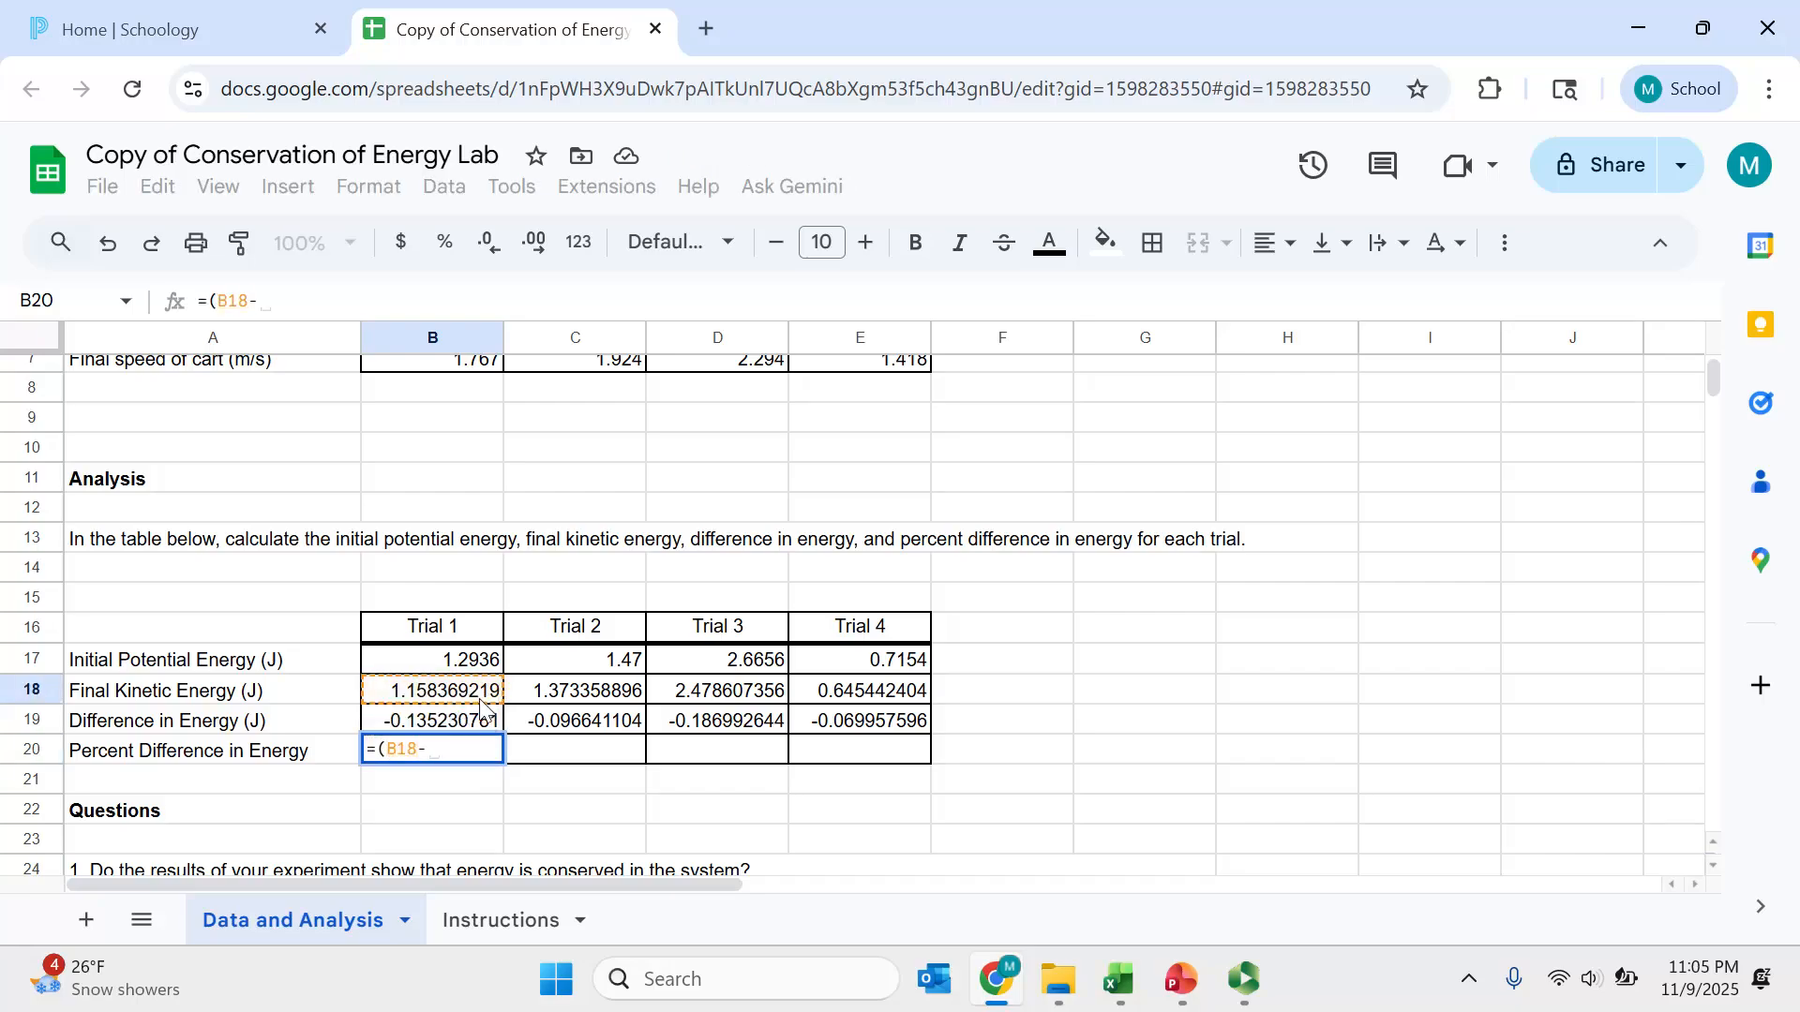
pyautogui.scroll(-1, 480, 709)
pyautogui.click(478, 653)
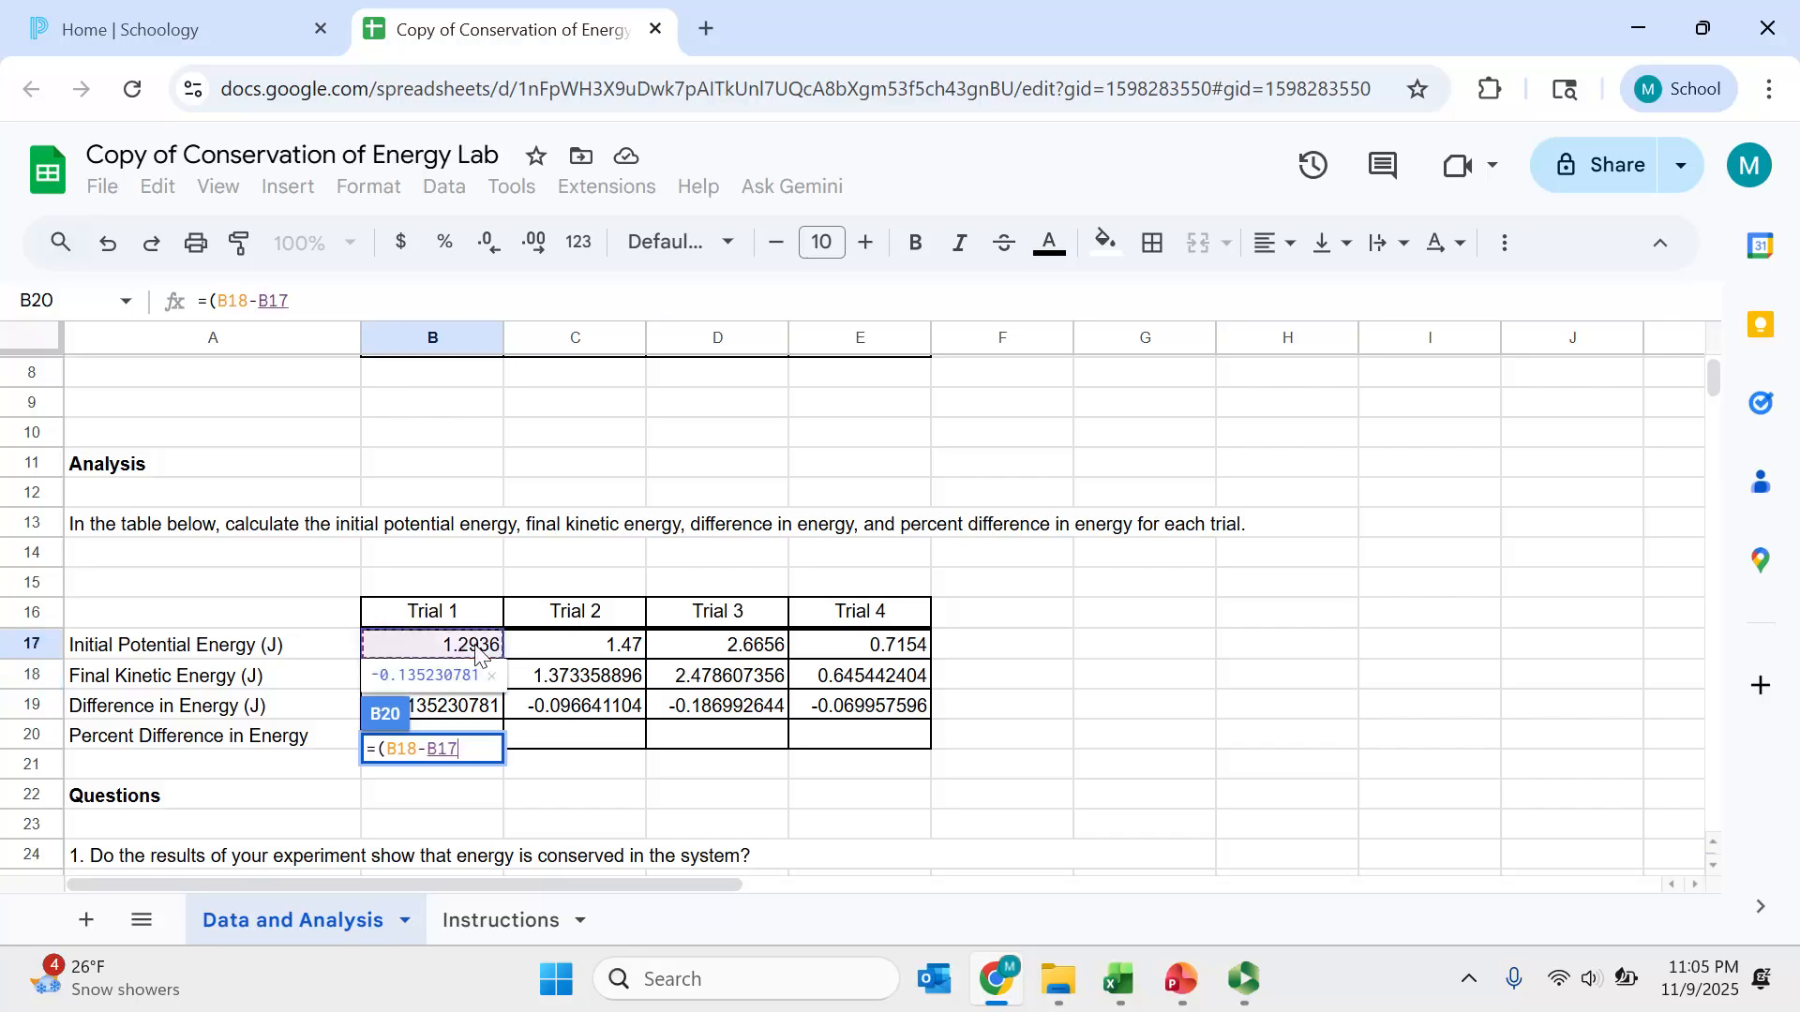
pyautogui.write(')/')
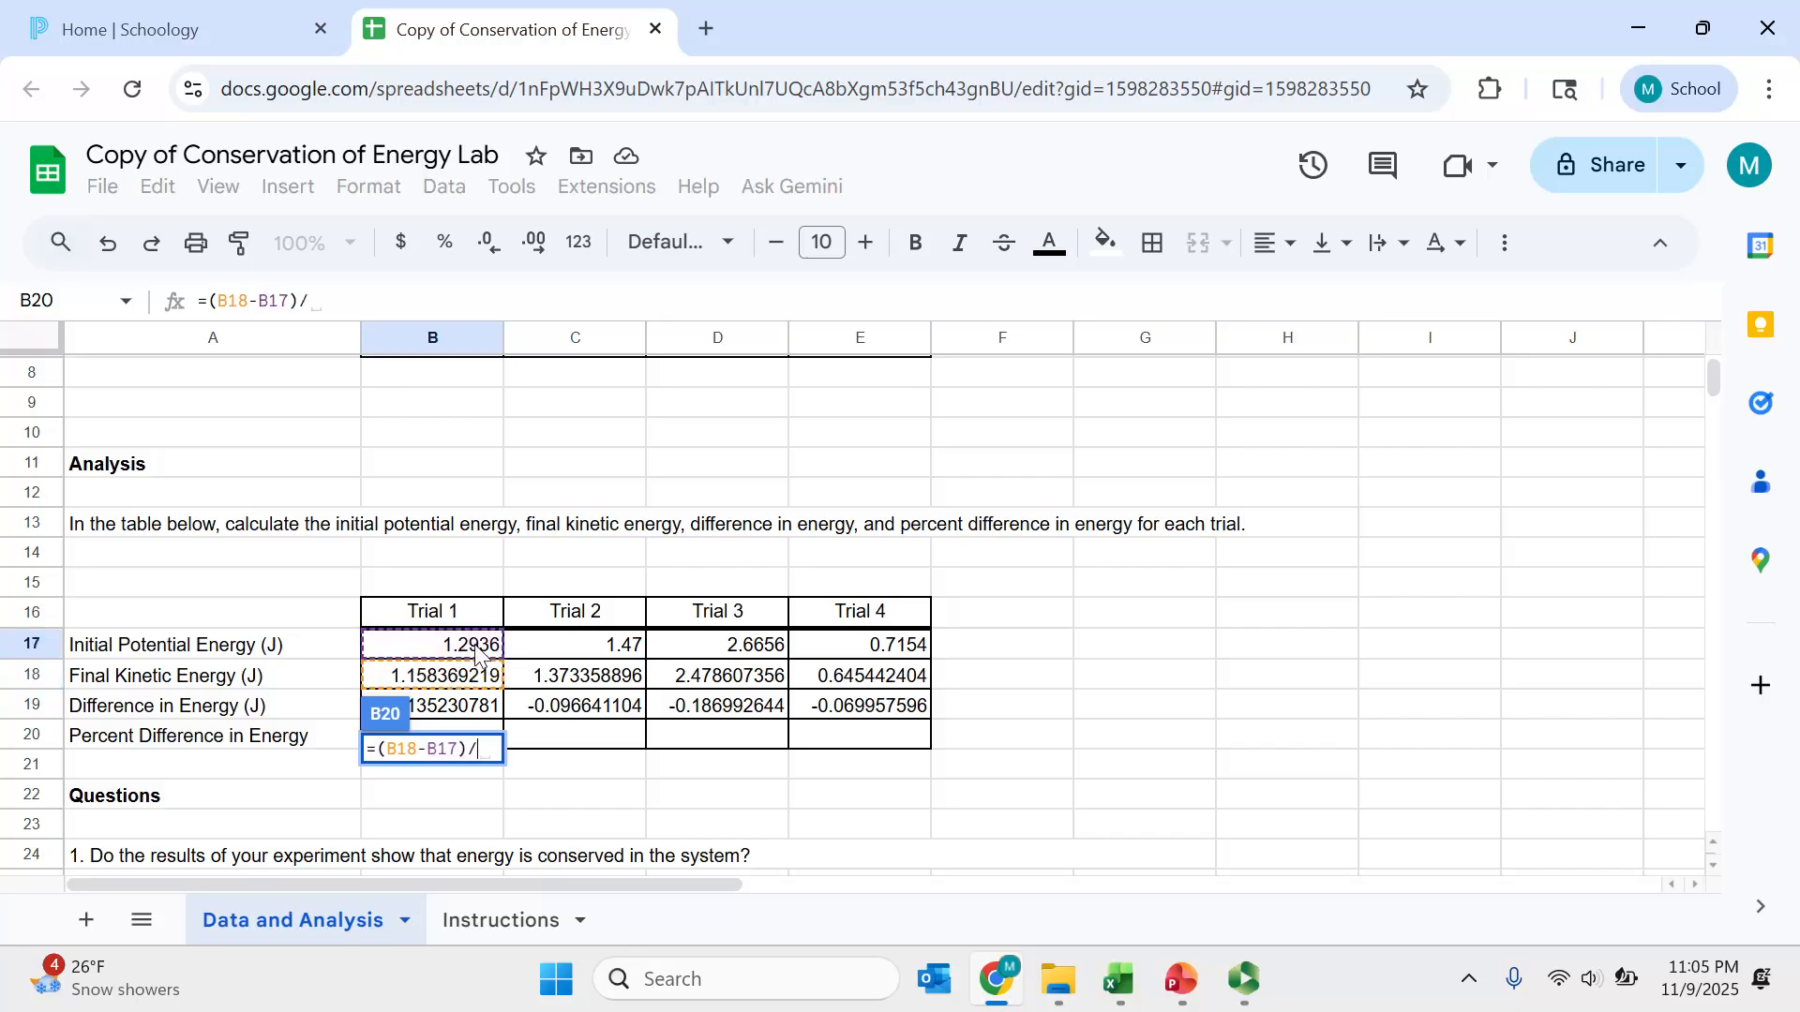
pyautogui.click(478, 653)
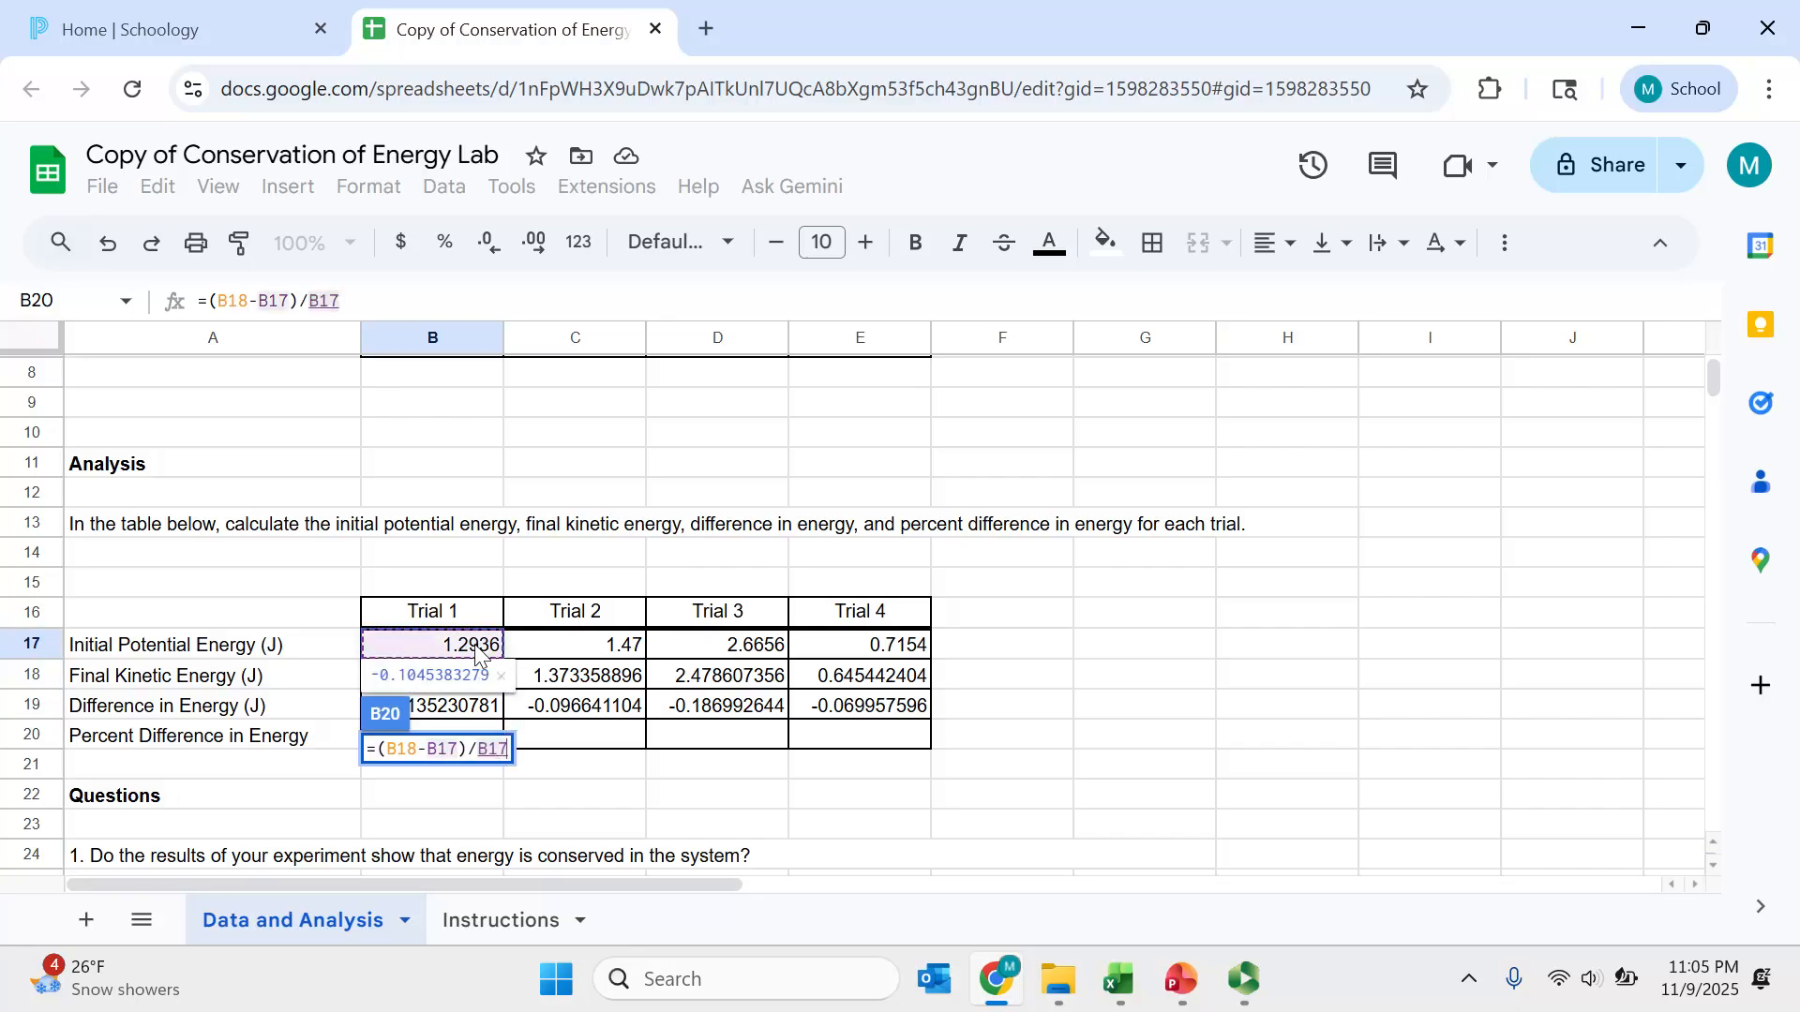
pyautogui.press('Return')
# - Format the Trial 1 percent difference as a percentage and fill it across Trials 2 to 4
pyautogui.click(492, 745)
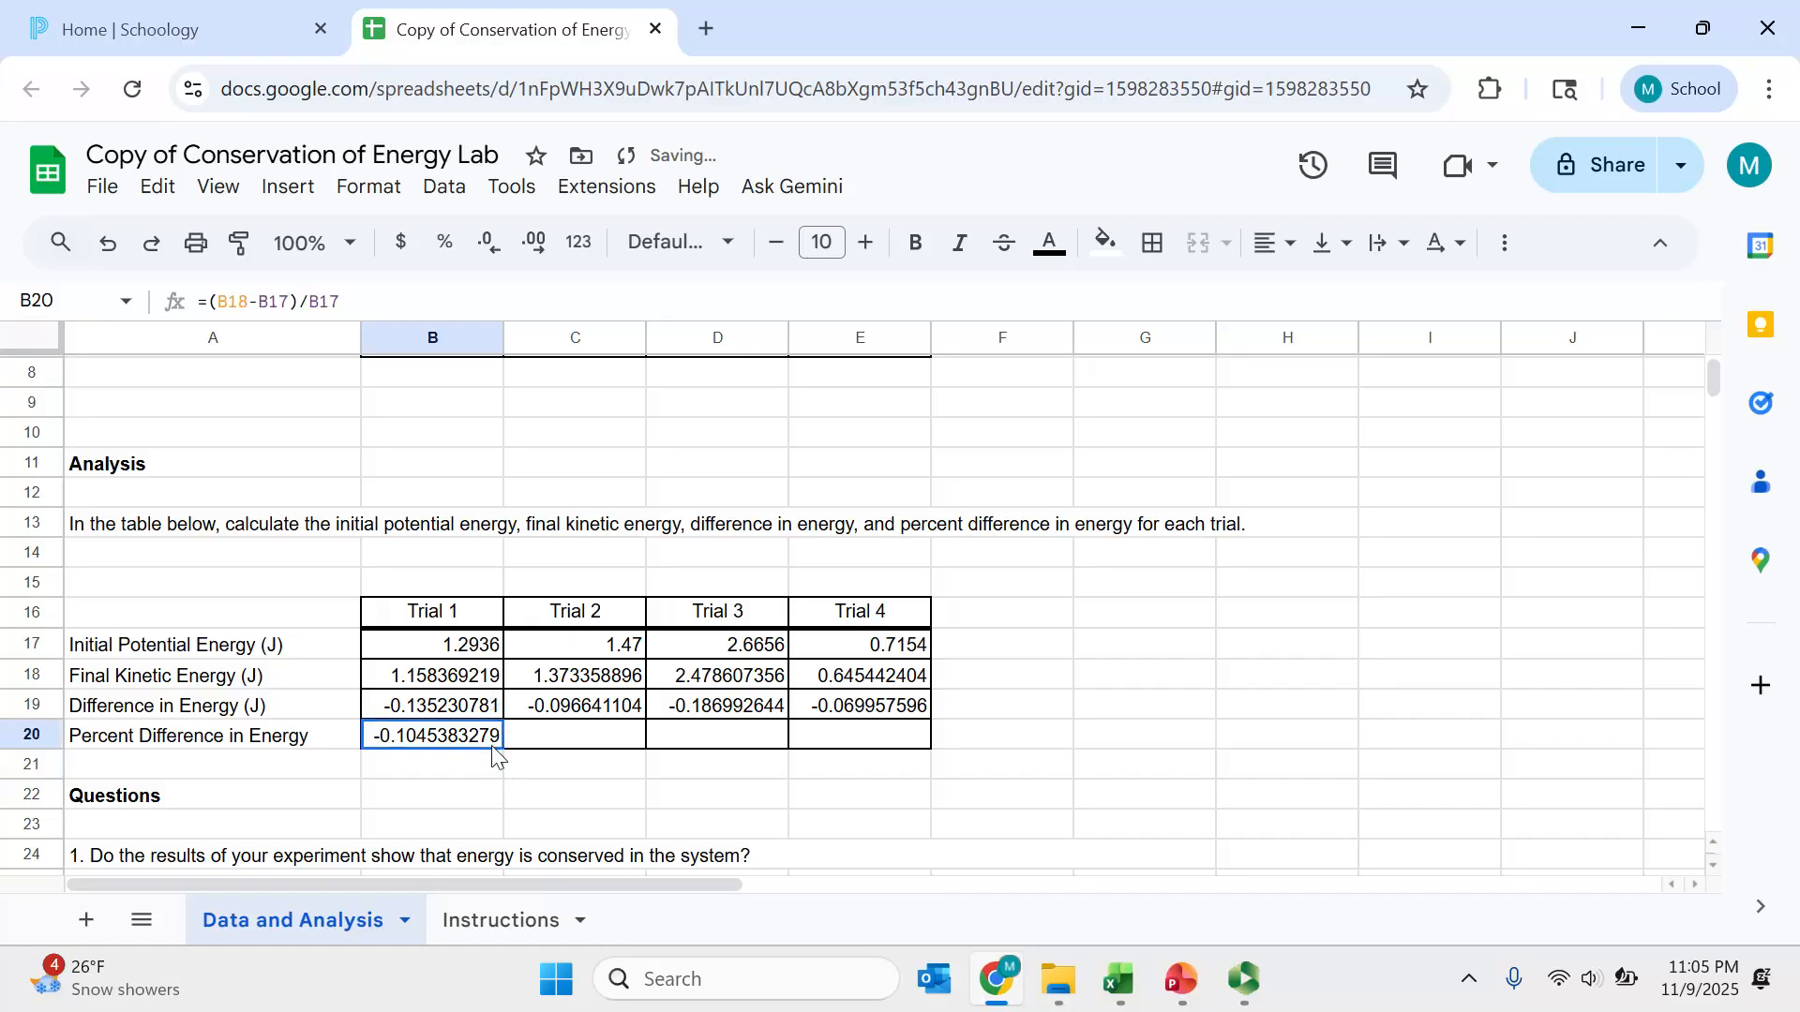
pyautogui.click(445, 242)
pyautogui.moveTo(504, 750); pyautogui.dragTo(830, 750)
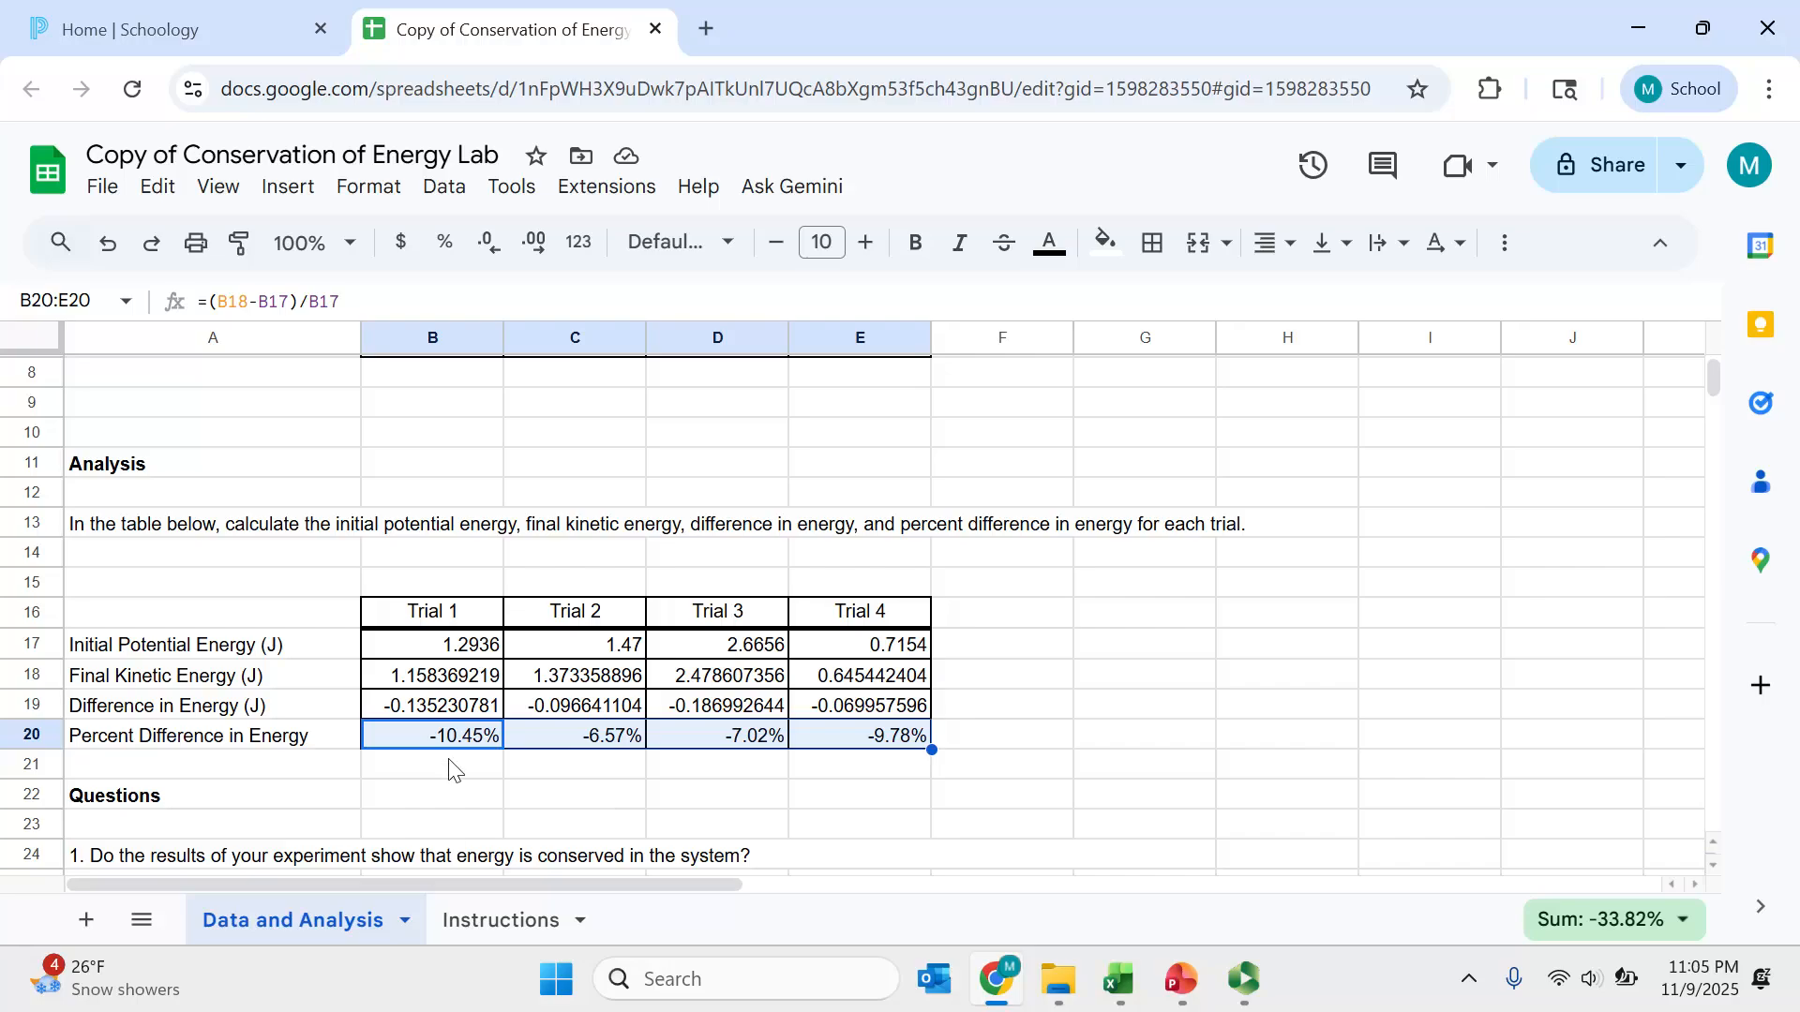
# - Change the Trial 1 initial height of hanging weight to 0.62 m
pyautogui.scroll(3, 453, 770)
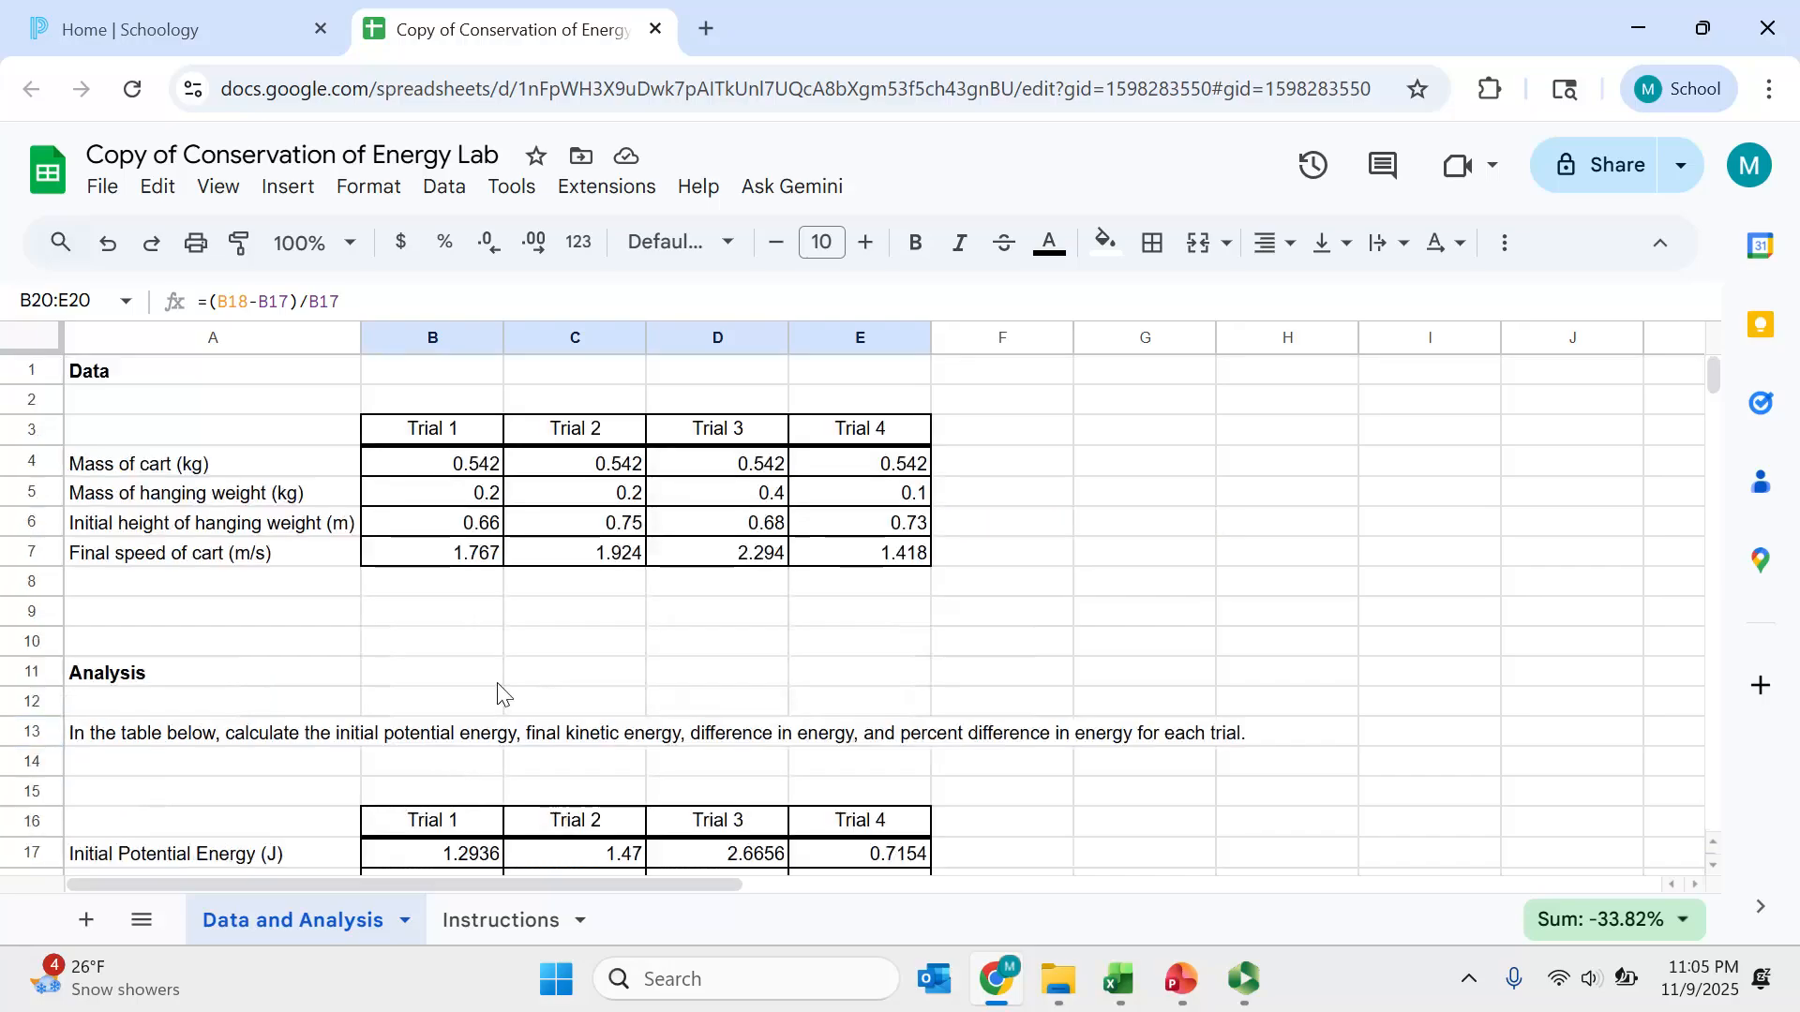
pyautogui.scroll(-2, 473, 774)
pyautogui.scroll(2, 473, 774)
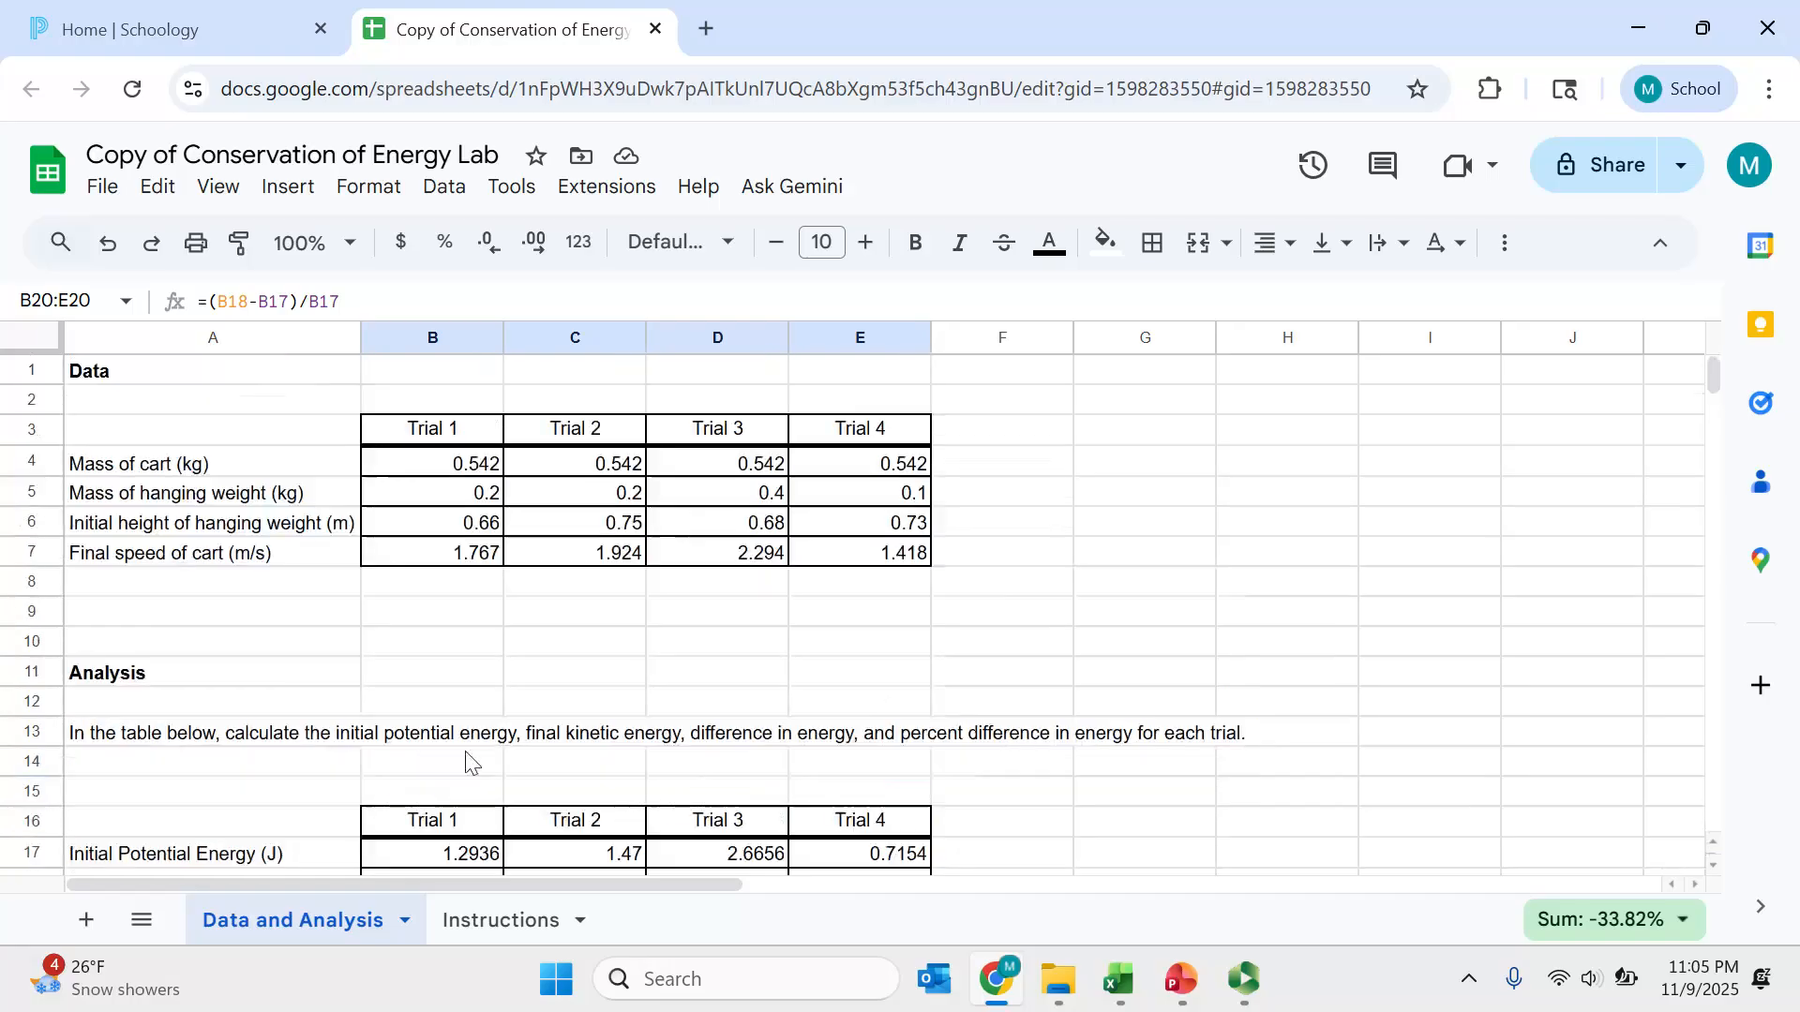
pyautogui.click(471, 528)
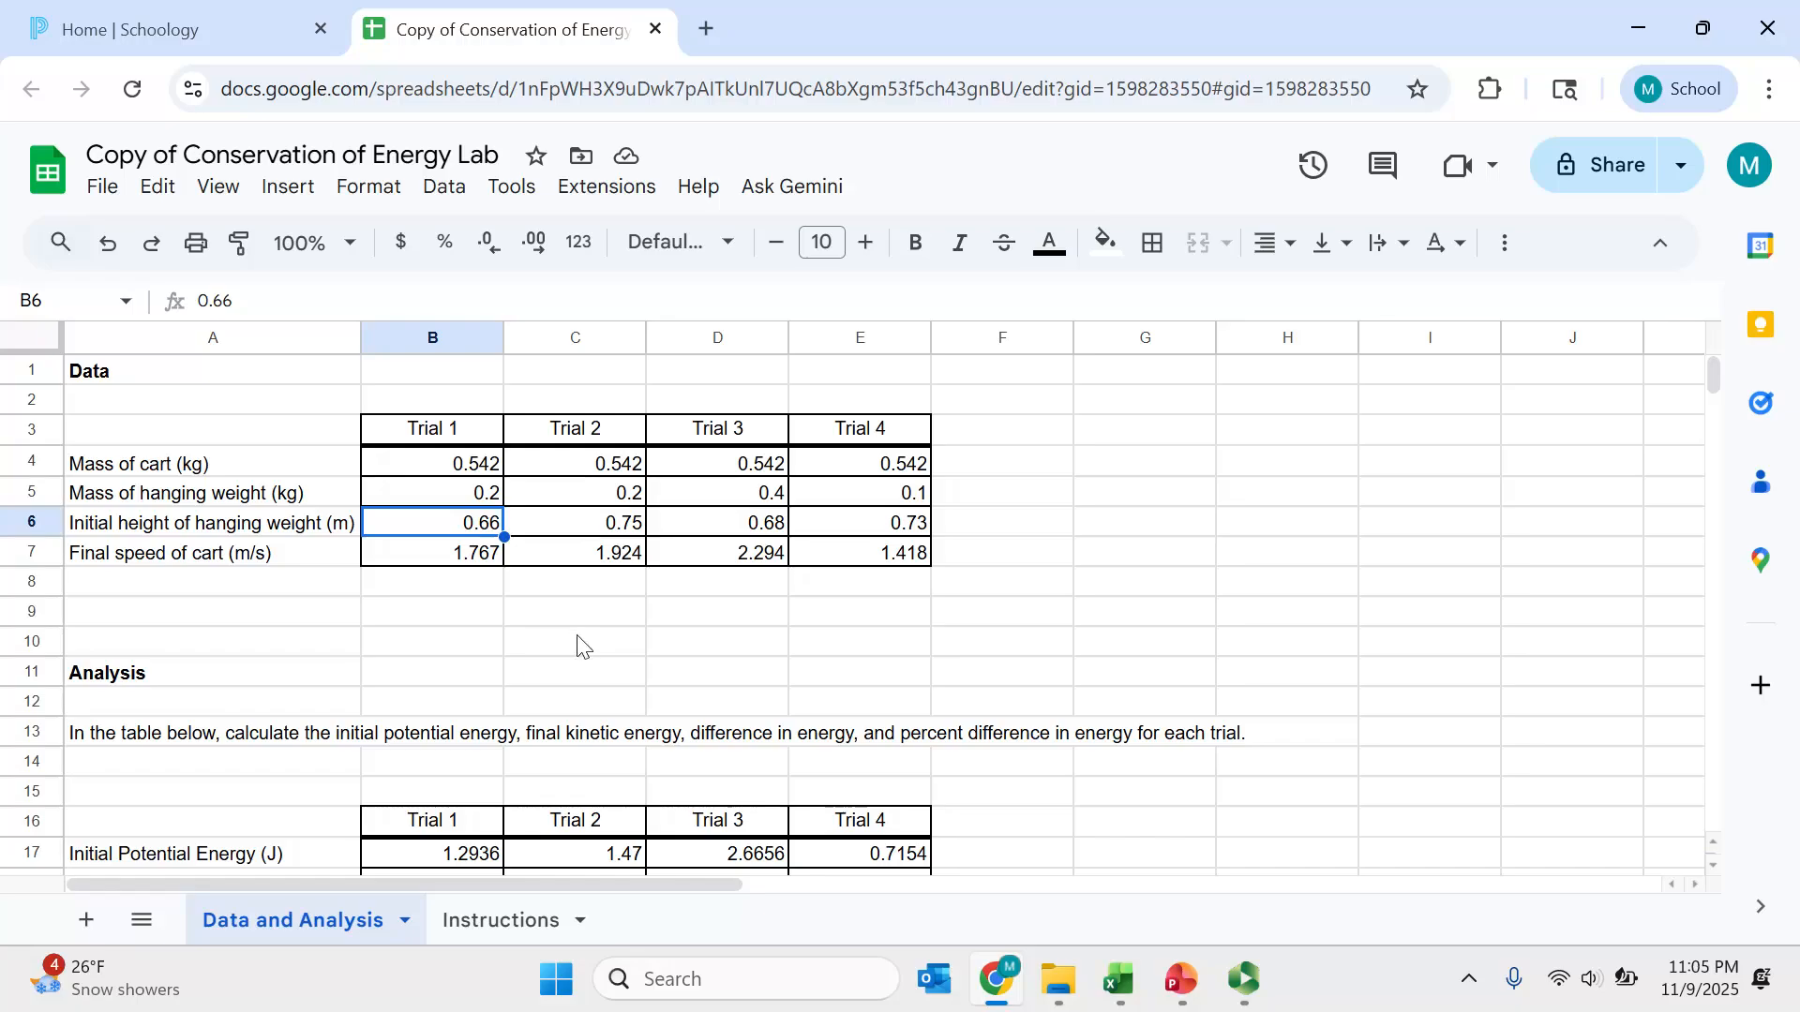
pyautogui.scroll(-1, 534, 771)
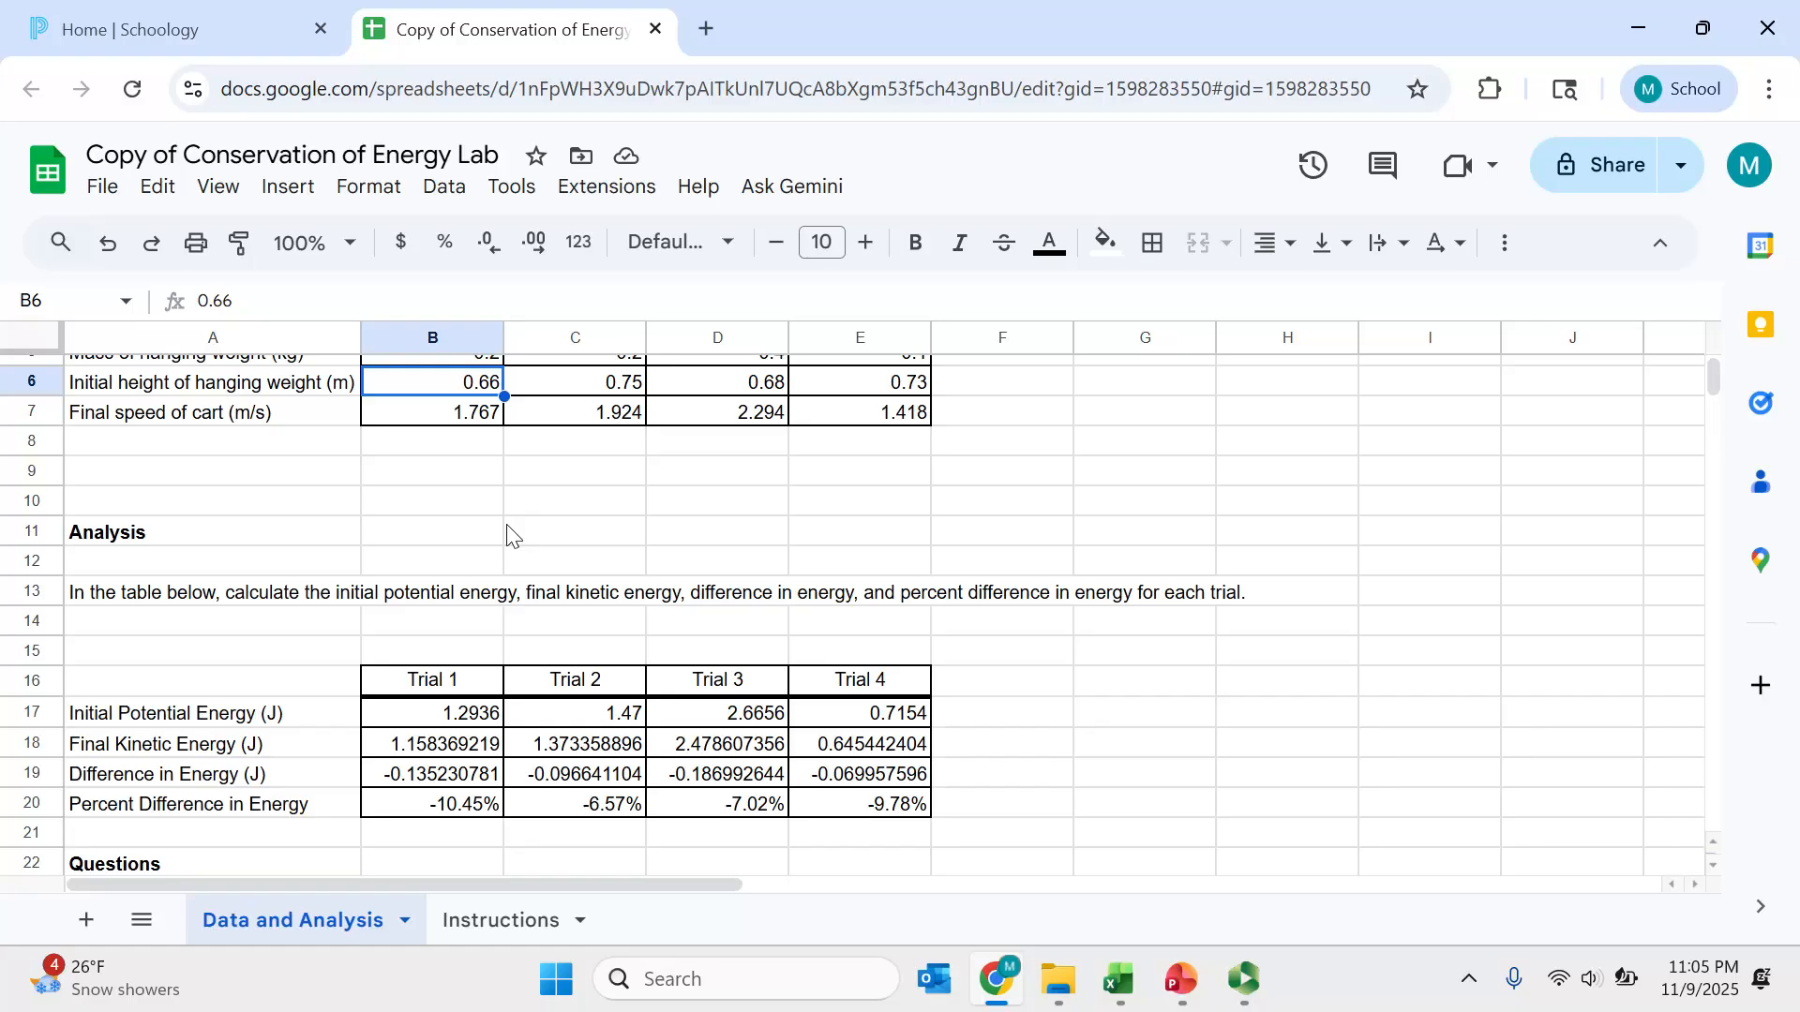
pyautogui.write('.62')
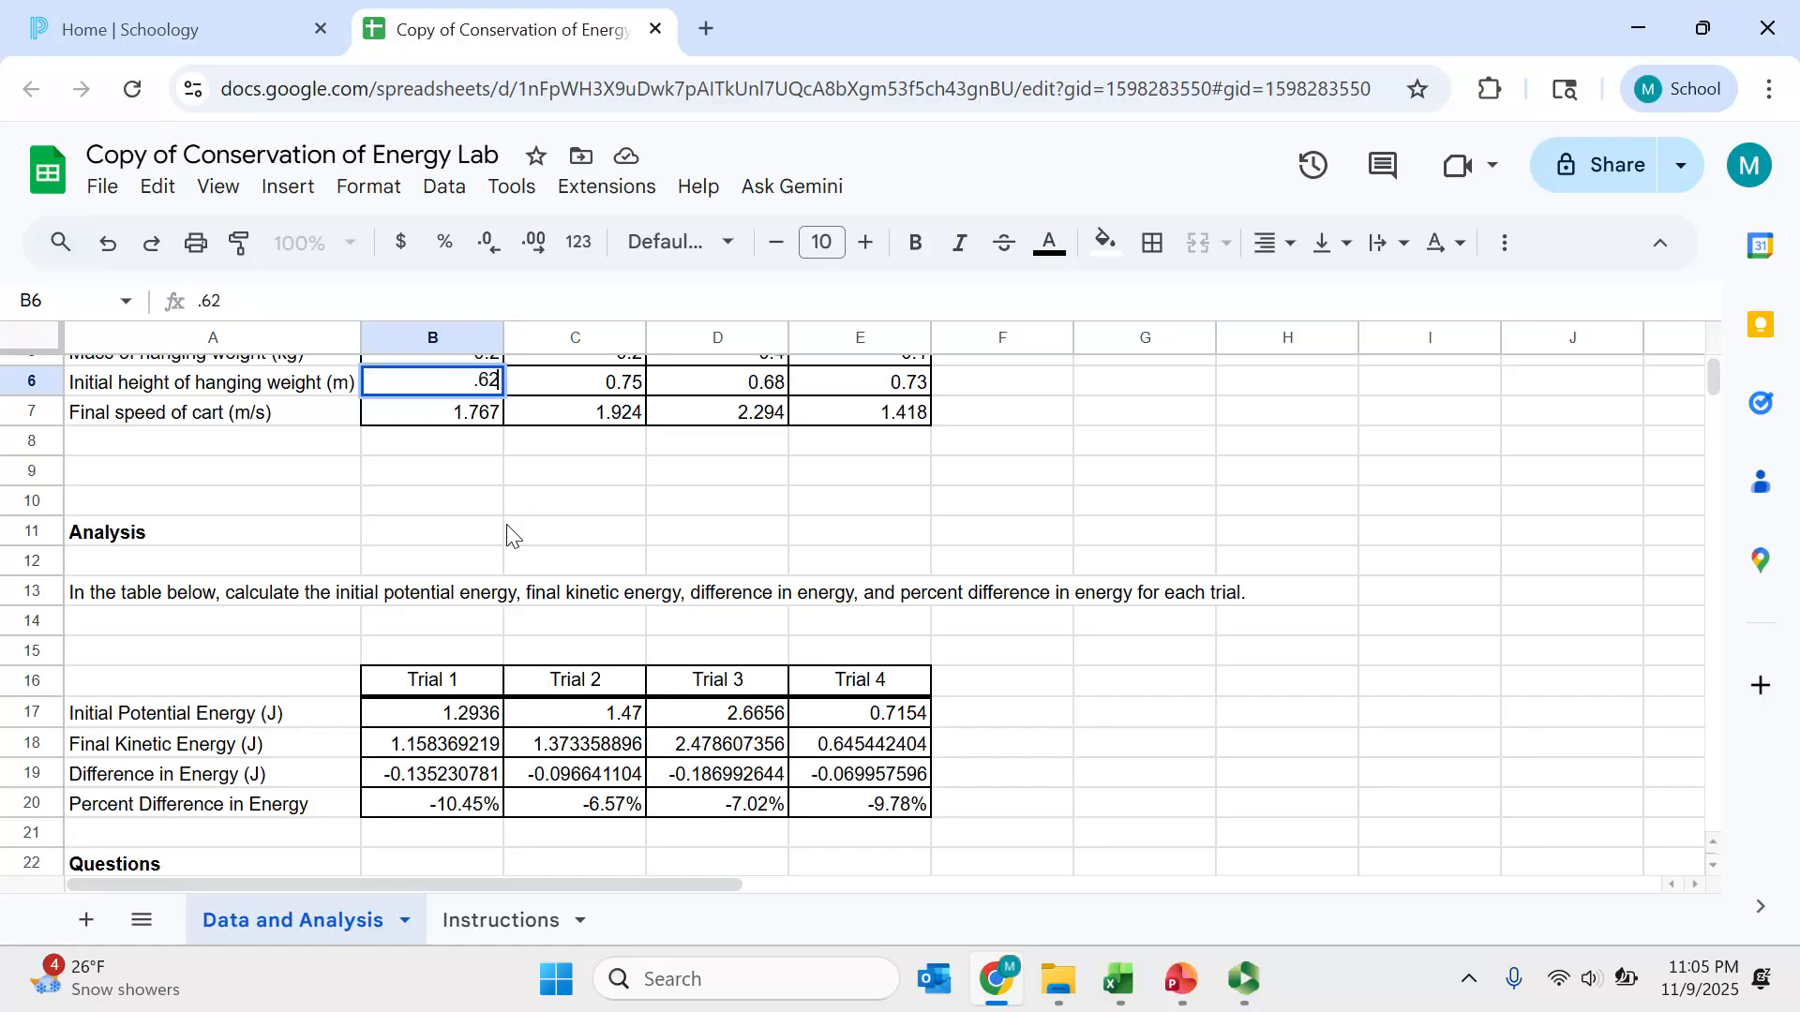
pyautogui.press('Return')
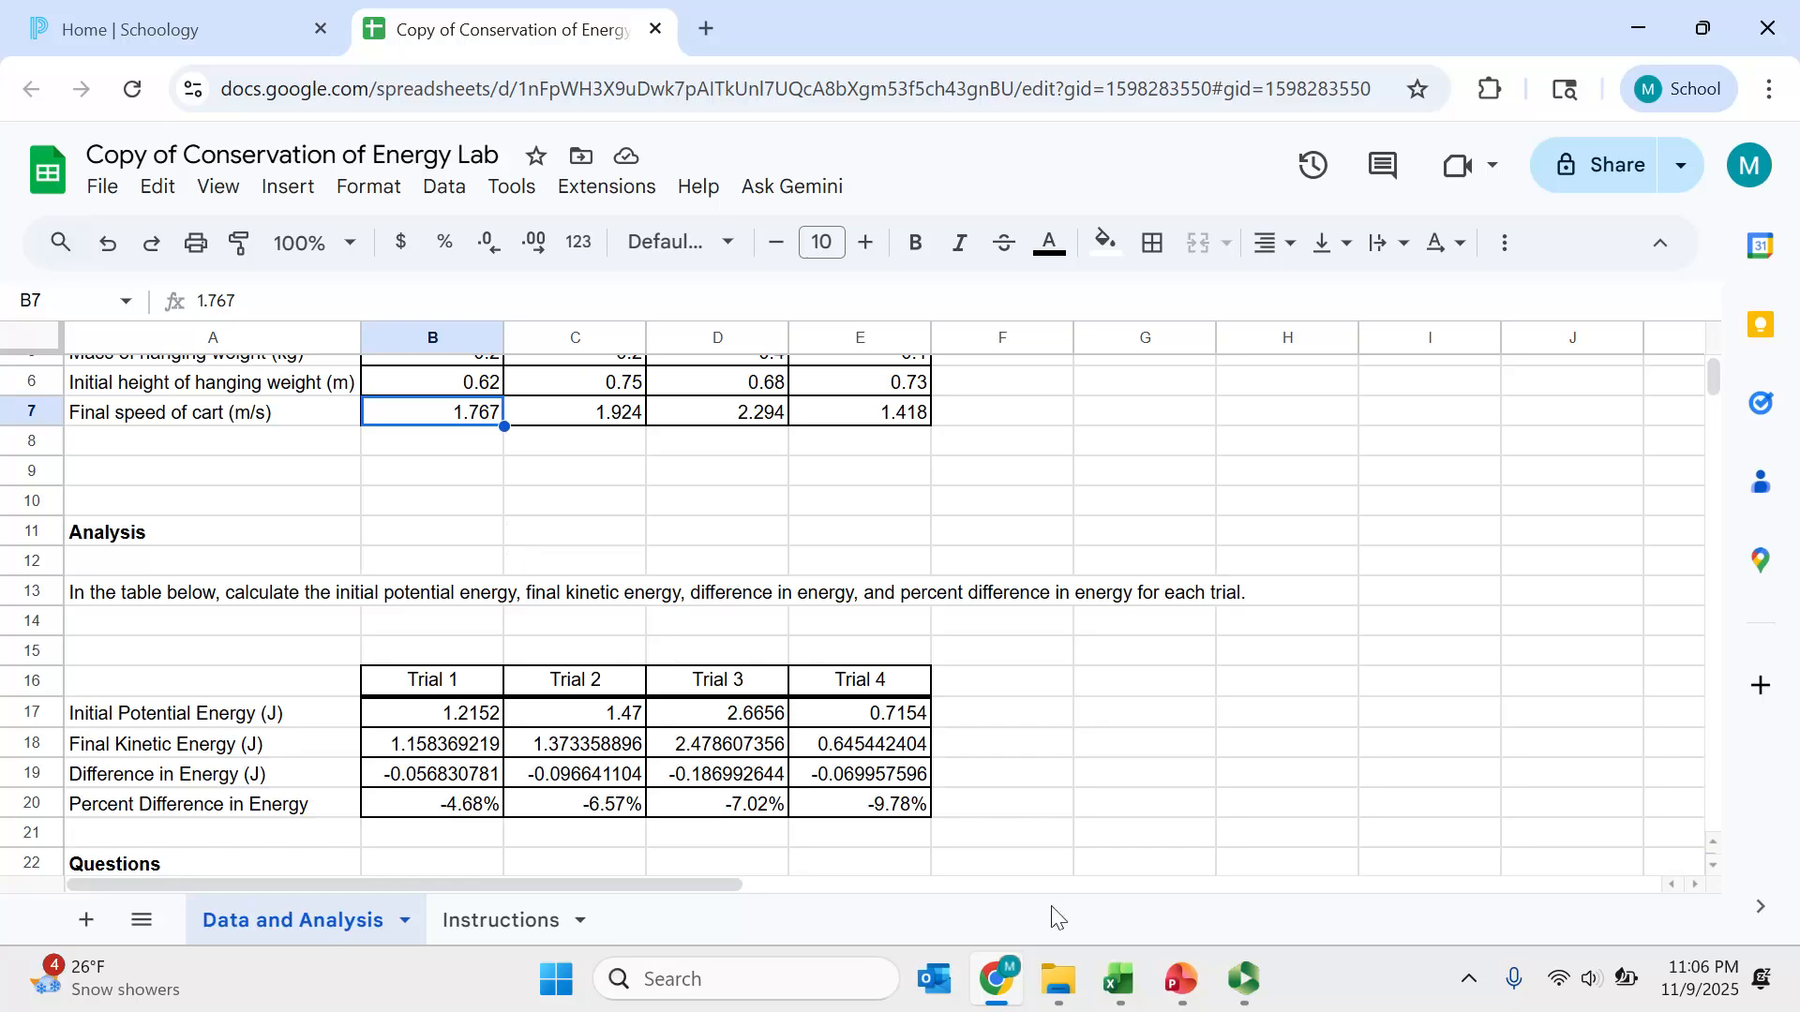
pyautogui.click(1227, 977)
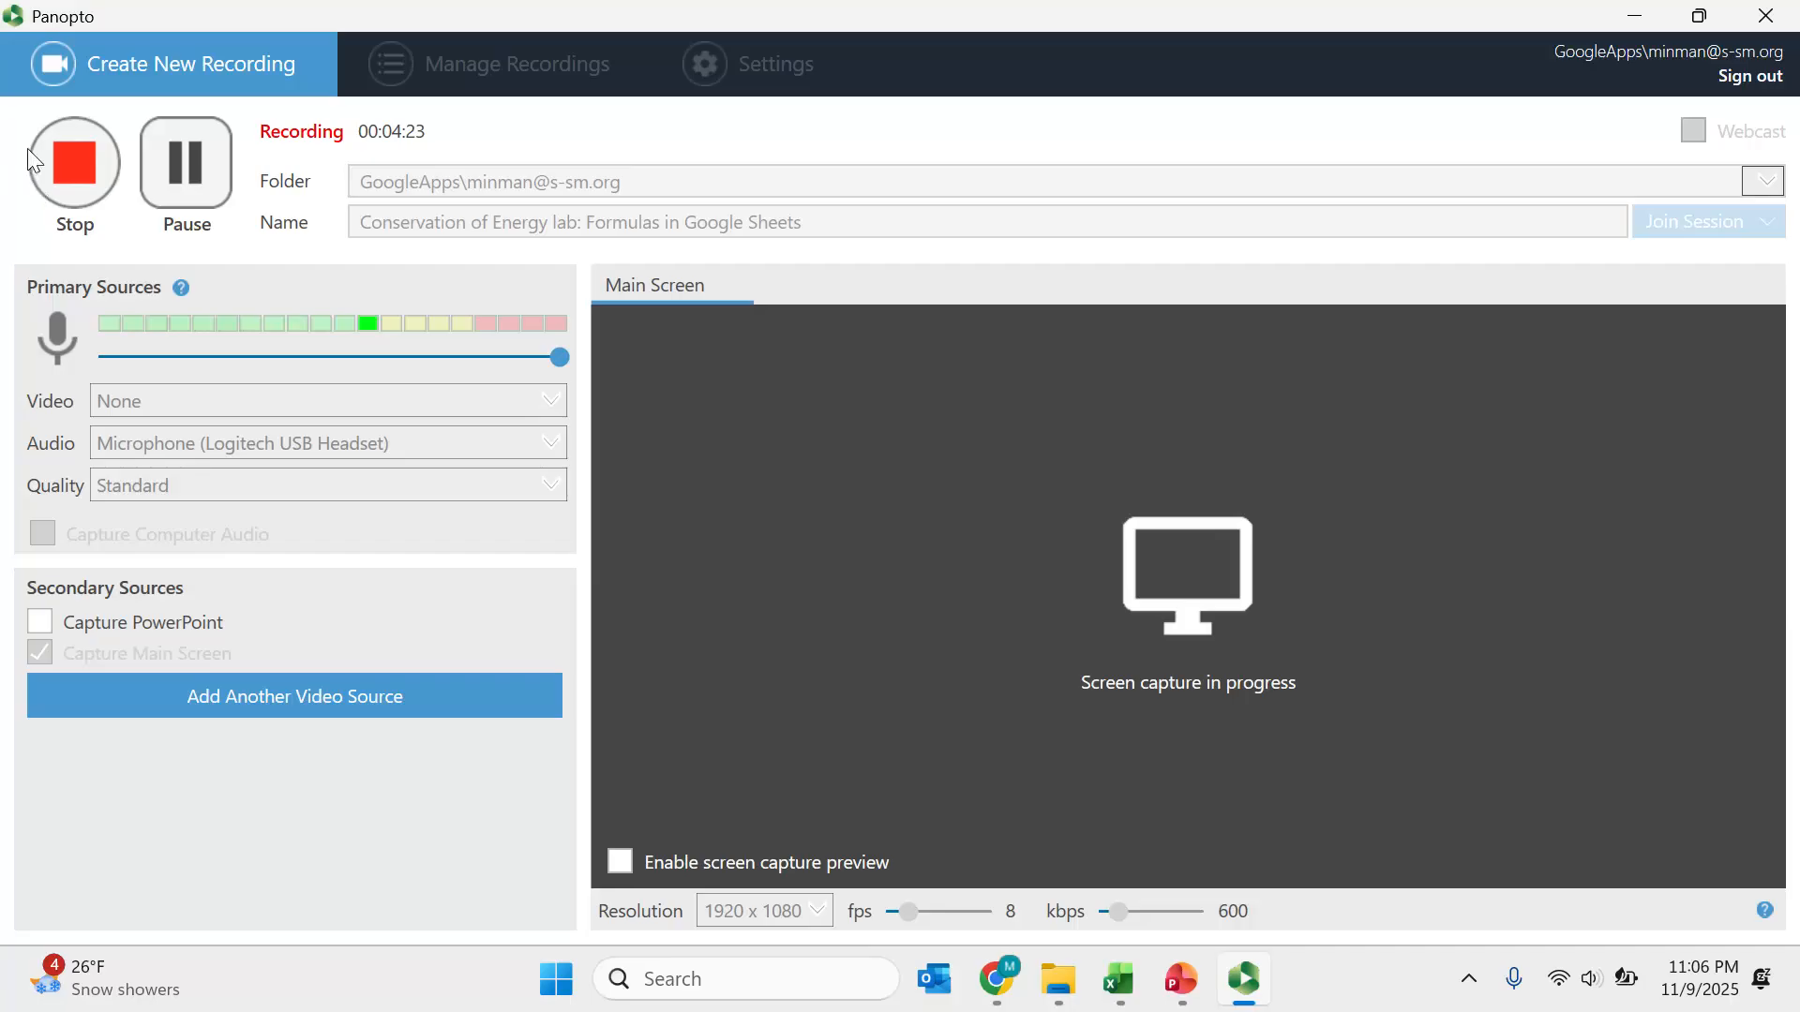